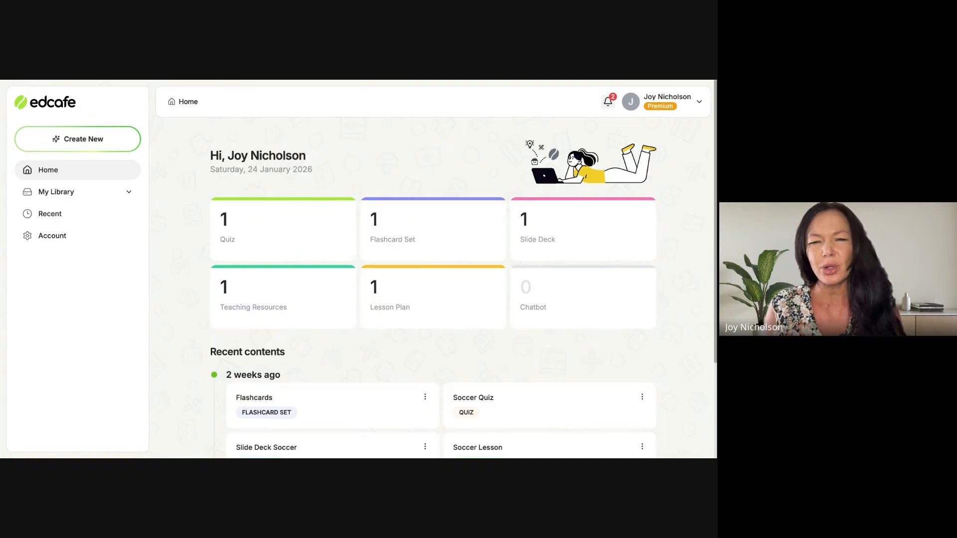
# - Open the account's subscription page and compare the features and prices of the Free, Pro and Premium plans
pyautogui.click(671, 102)
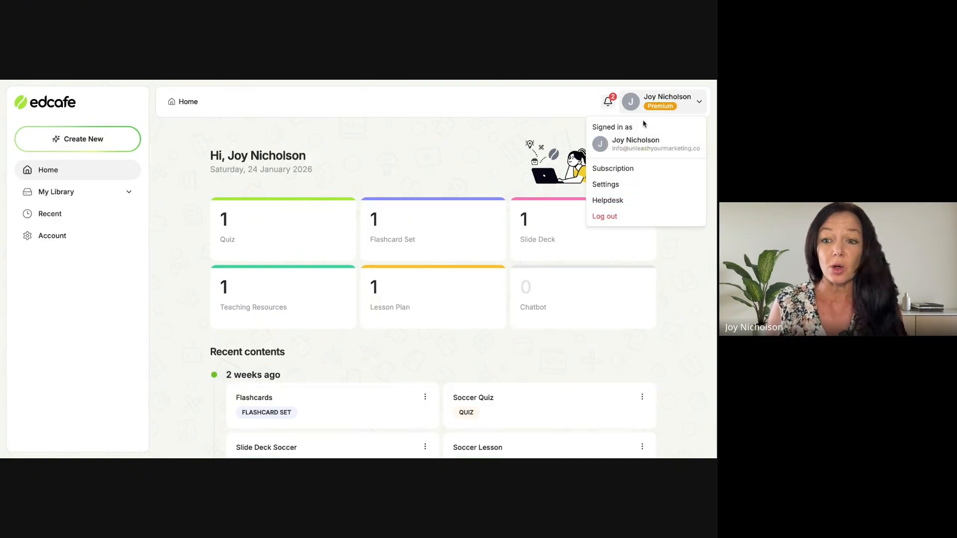
pyautogui.click(627, 168)
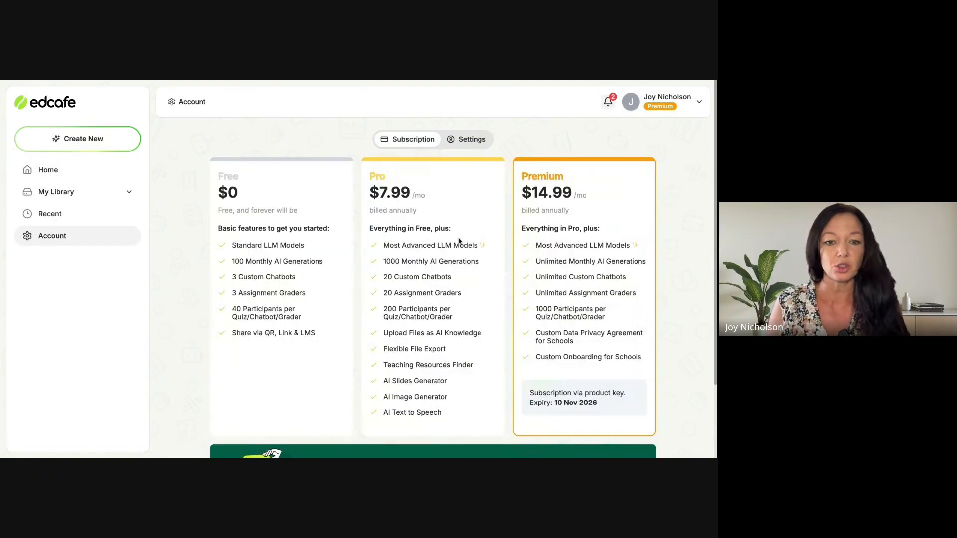
pyautogui.moveTo(322, 330); pyautogui.dragTo(233, 225)
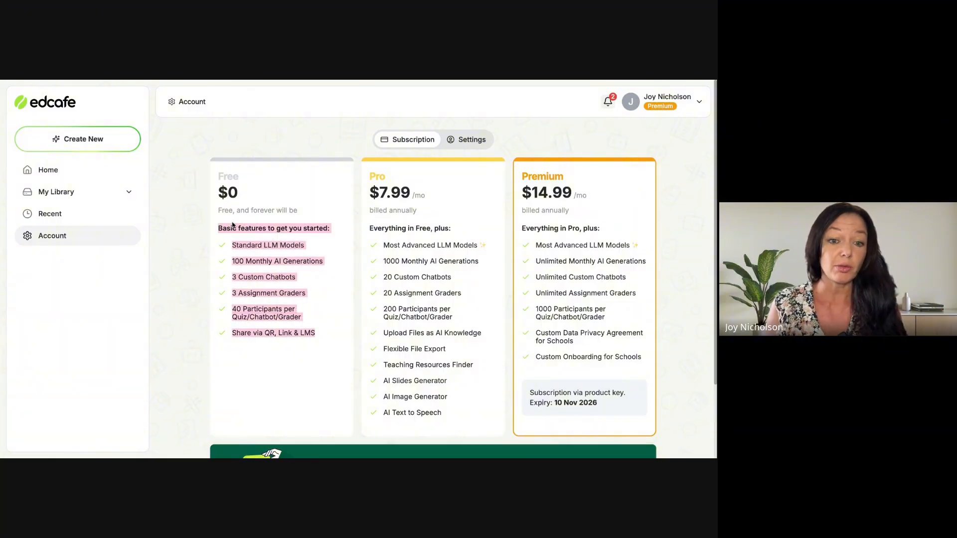
pyautogui.click(343, 200)
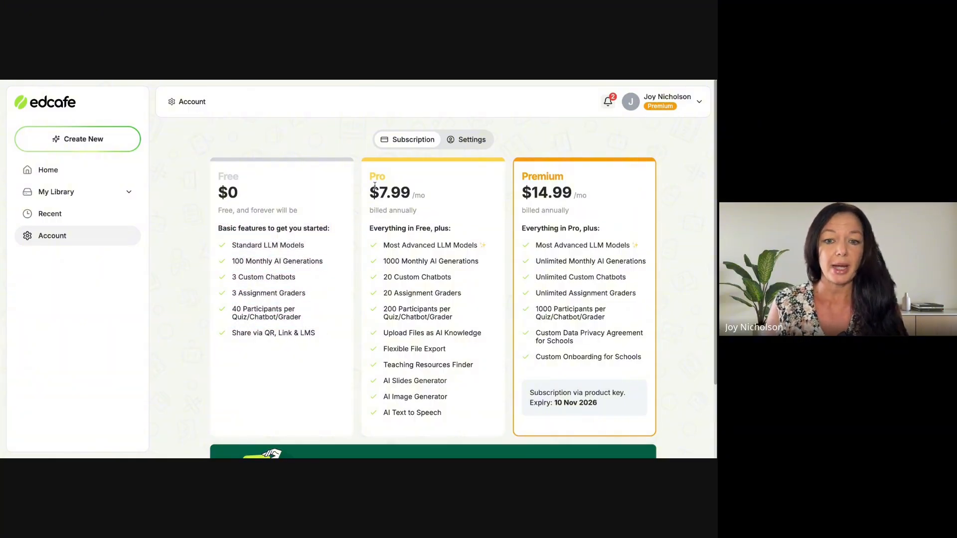
pyautogui.moveTo(421, 212); pyautogui.dragTo(372, 210)
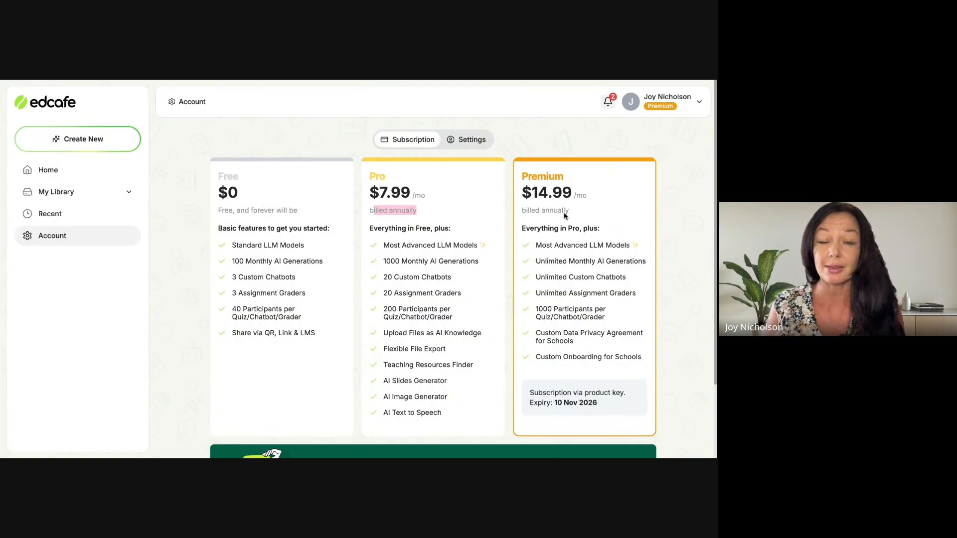
pyautogui.scroll(-2, 417, 281)
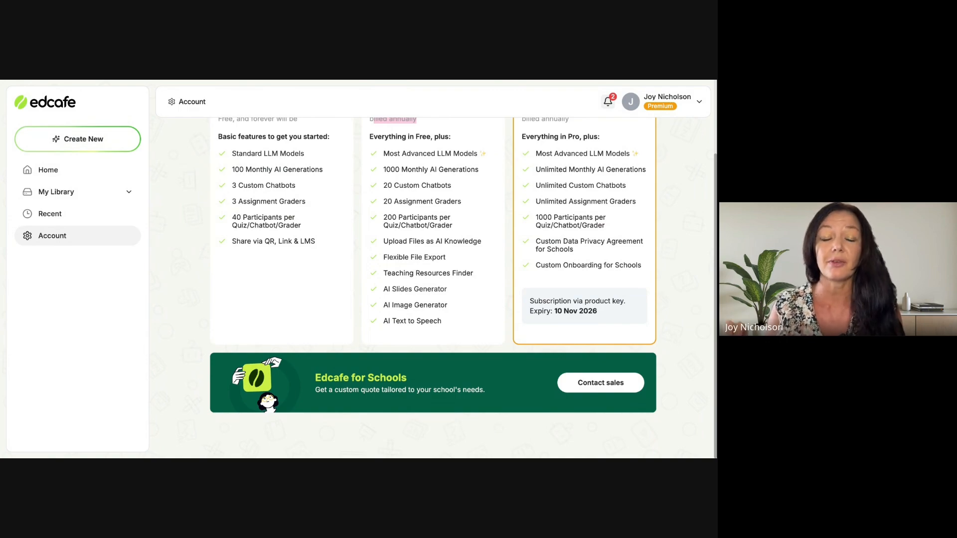
pyautogui.scroll(2, 449, 277)
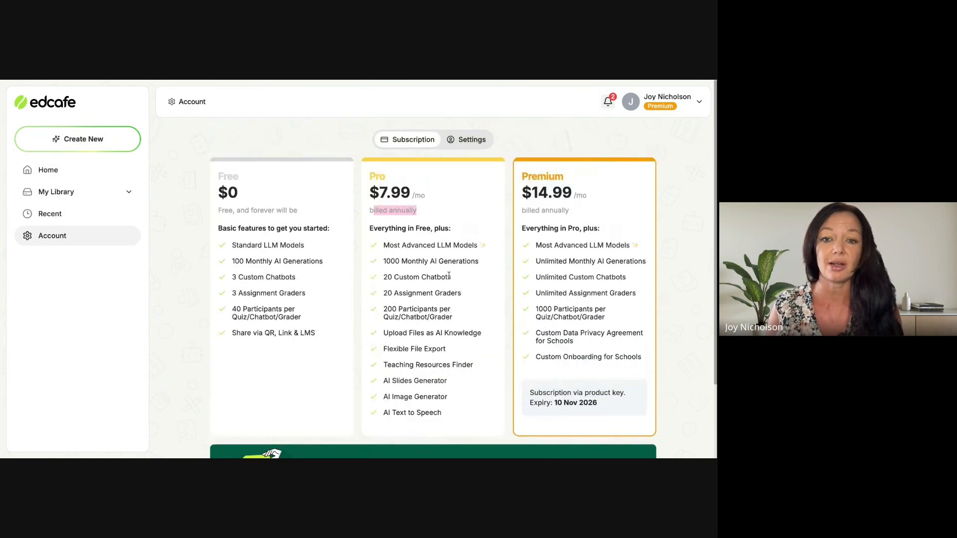
pyautogui.scroll(-2, 553, 231)
pyautogui.scroll(2, 654, 323)
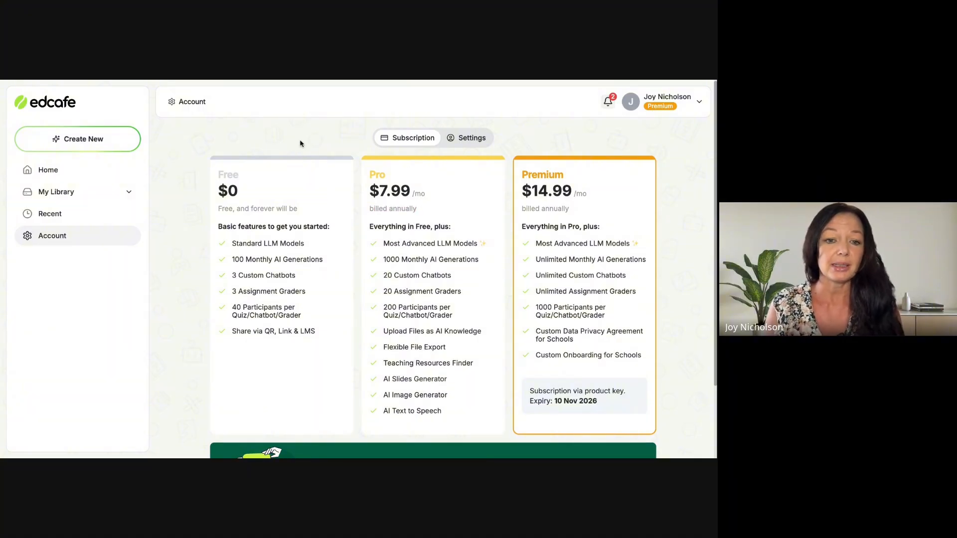
pyautogui.moveTo(323, 352); pyautogui.dragTo(189, 168)
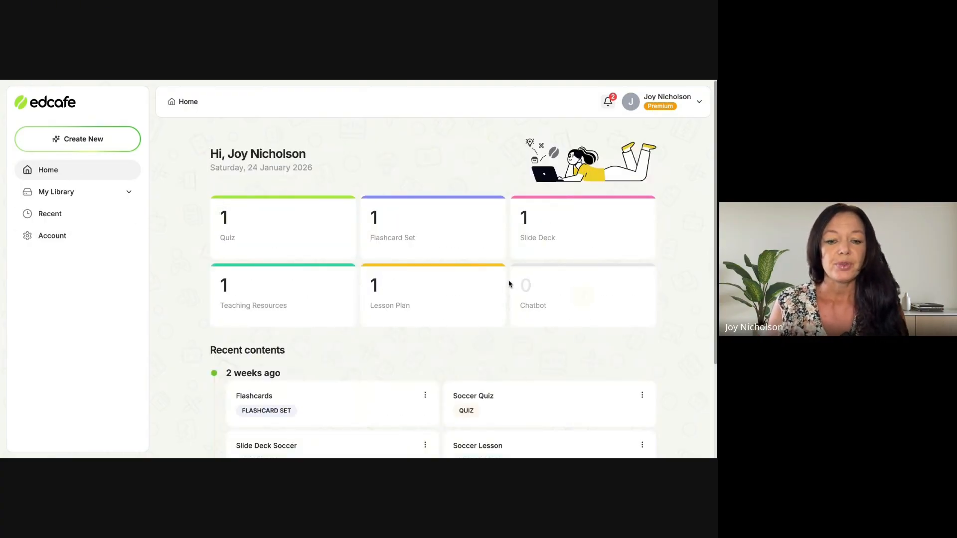
# - Look over the home dashboard, view the chatbot creation form, and return to the home page
pyautogui.scroll(-2, 507, 279)
pyautogui.scroll(2, 474, 284)
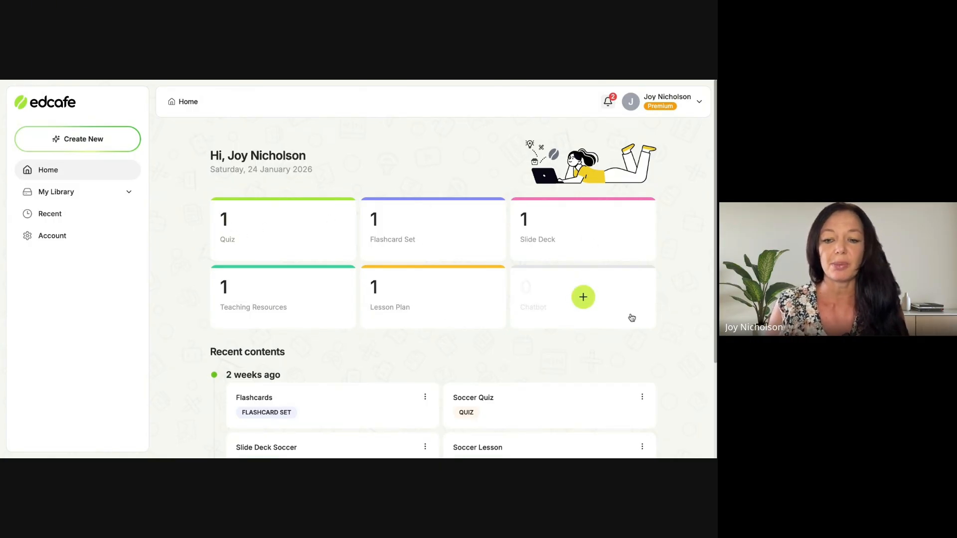
pyautogui.moveTo(595, 312)
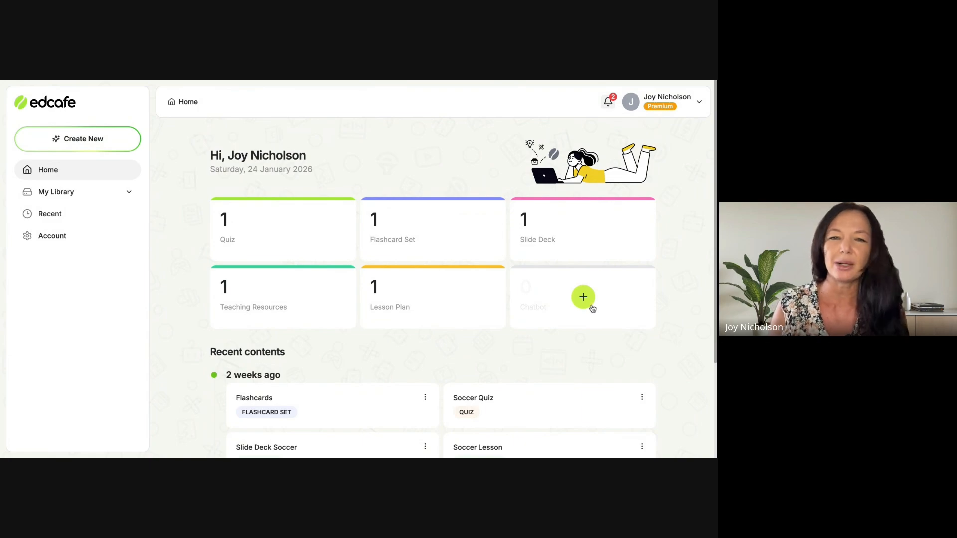
pyautogui.click(584, 298)
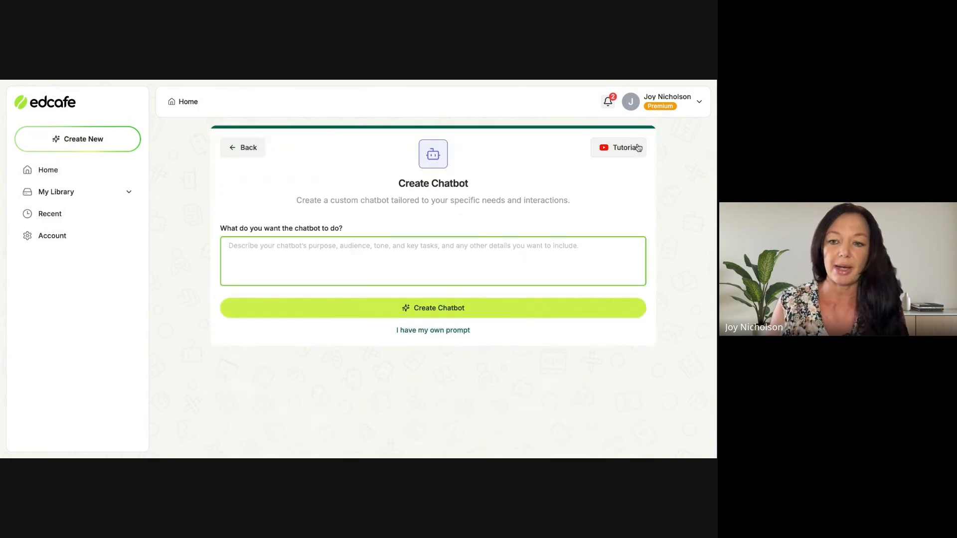
pyautogui.click(696, 184)
pyautogui.click(47, 169)
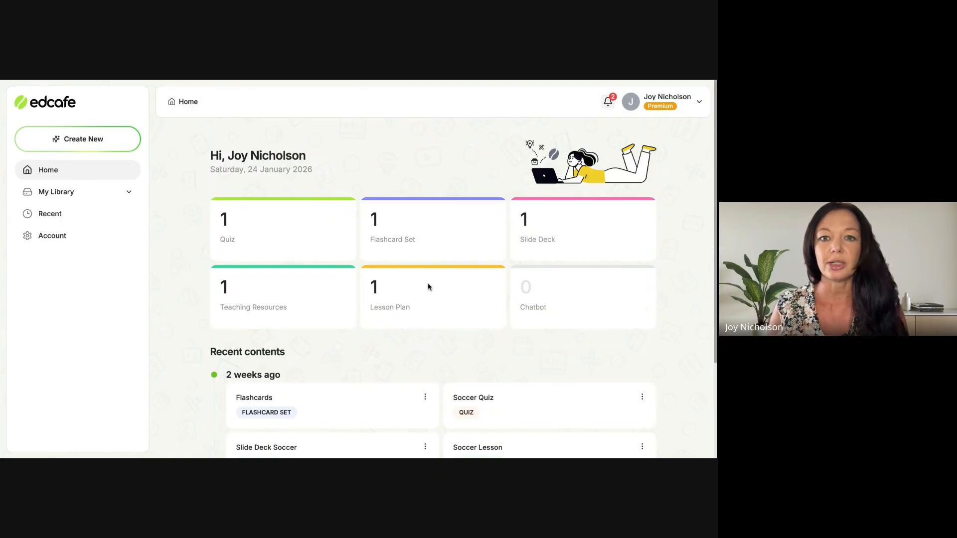
# - Start creating a new lesson plan and enter "Solar System" as its topic
pyautogui.click(74, 140)
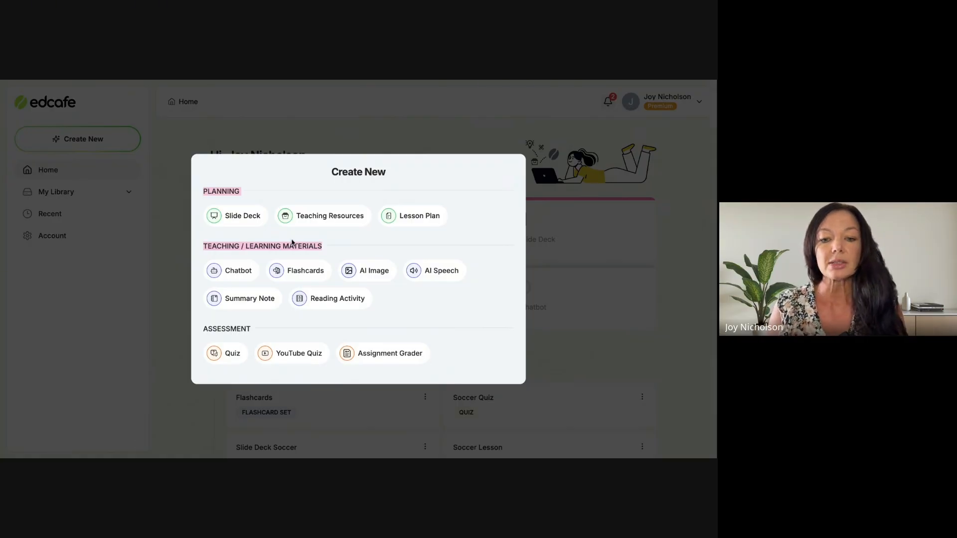
pyautogui.click(406, 216)
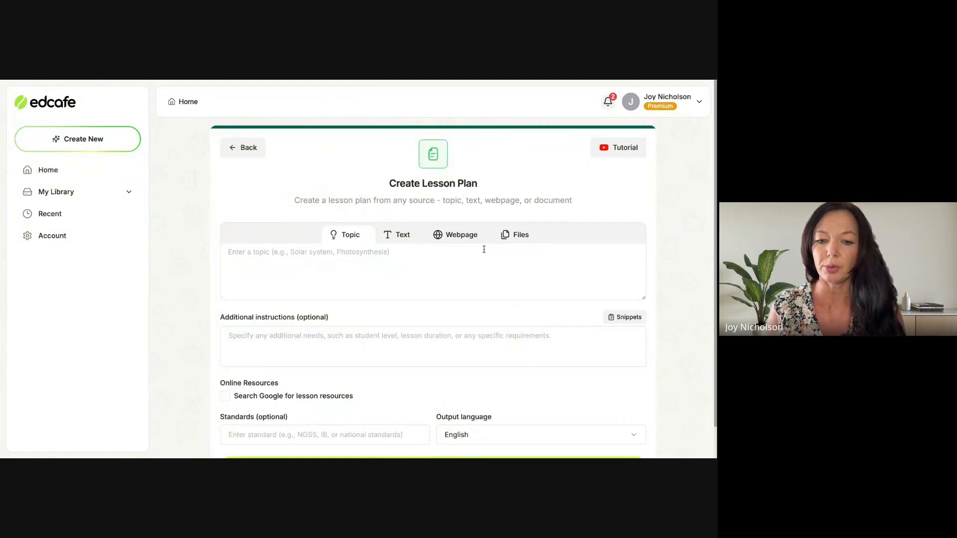
pyautogui.click(337, 253)
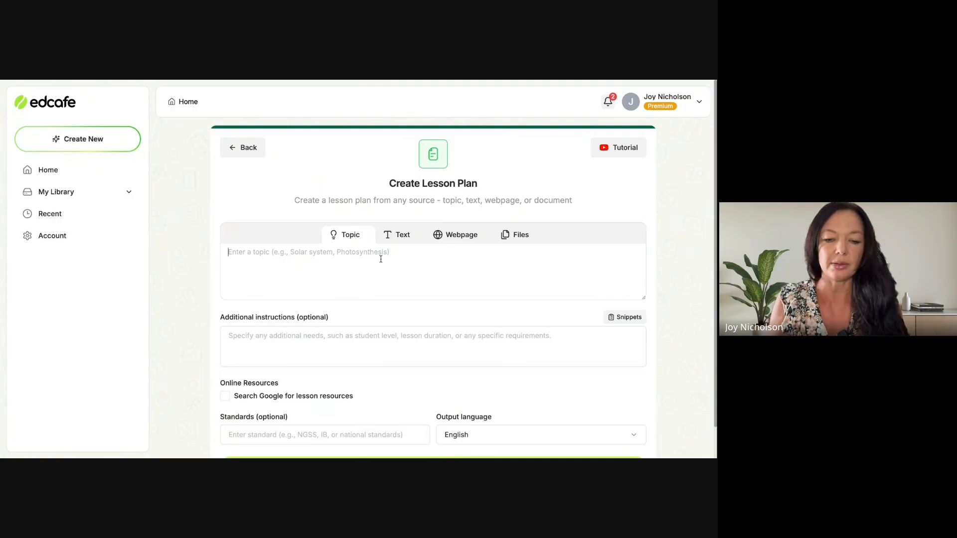
pyautogui.write('Solar ')
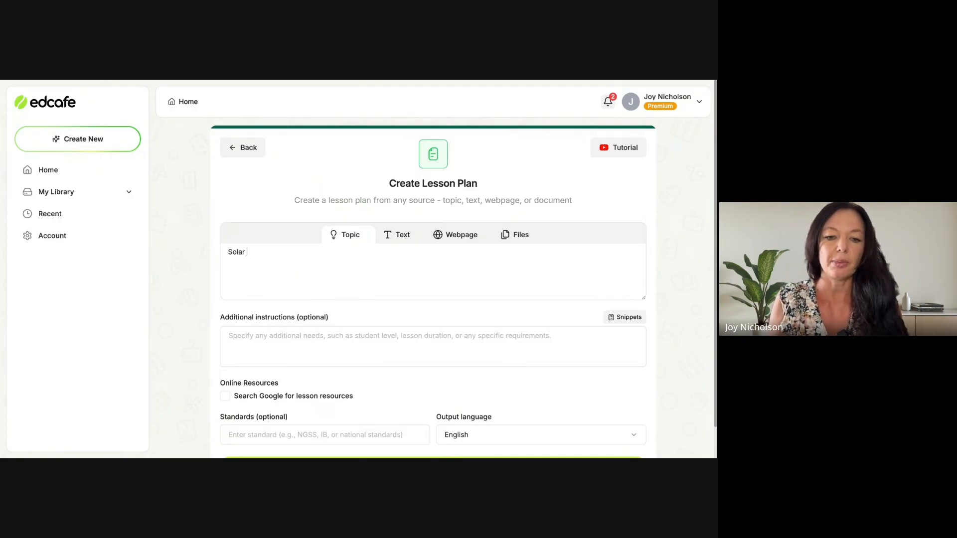
pyautogui.write('System')
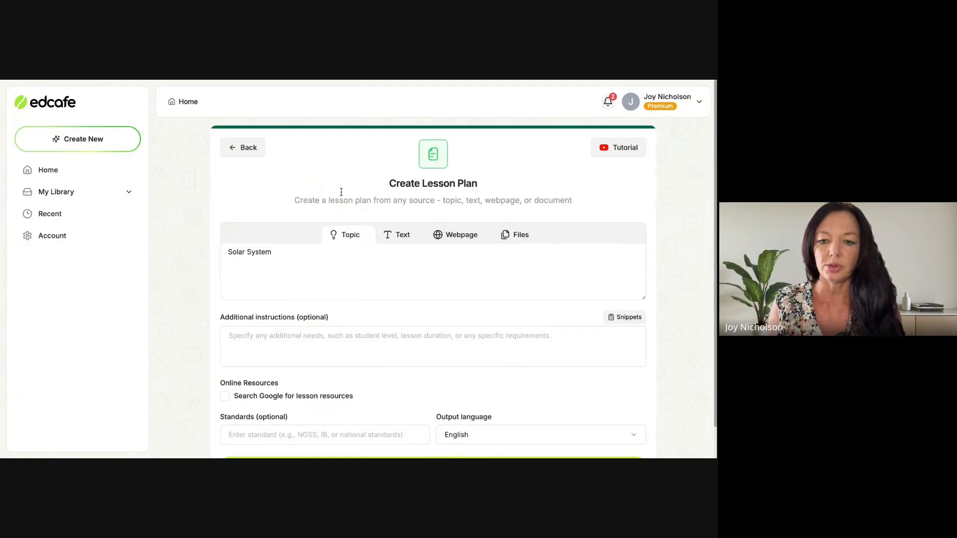
# - Add the additional instruction "My child is very active, and a visual learner" to the lesson plan
pyautogui.scroll(-1, 459, 200)
pyautogui.scroll(-2, 500, 263)
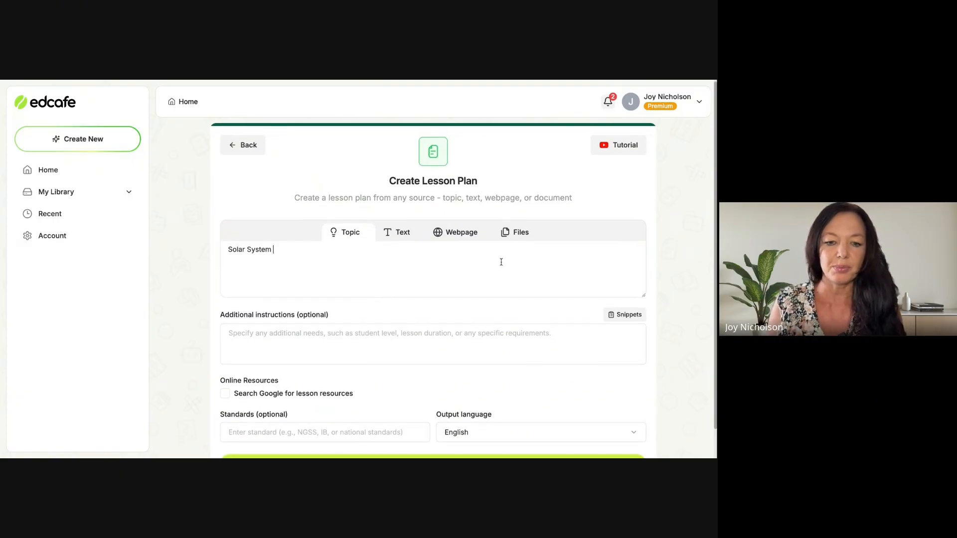
pyautogui.click(238, 311)
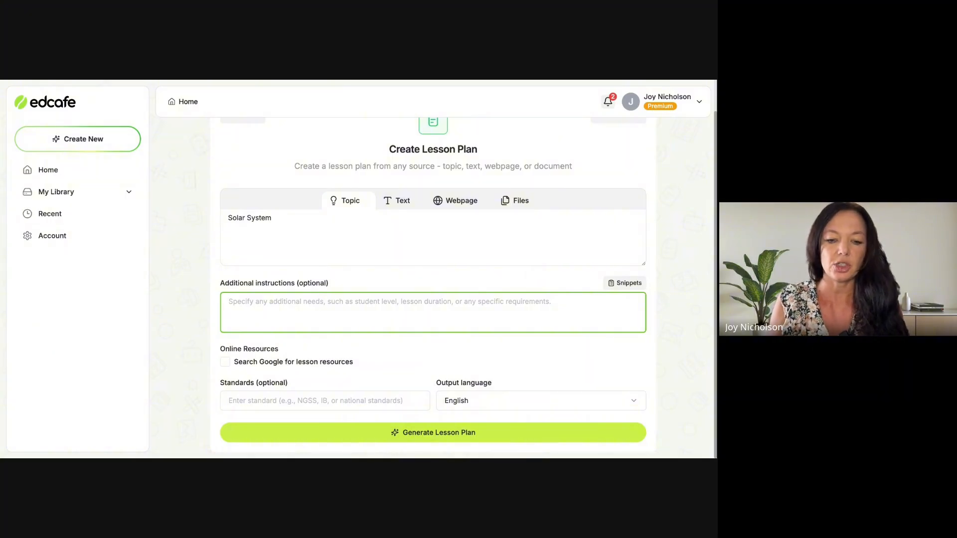
pyautogui.write('My chil')
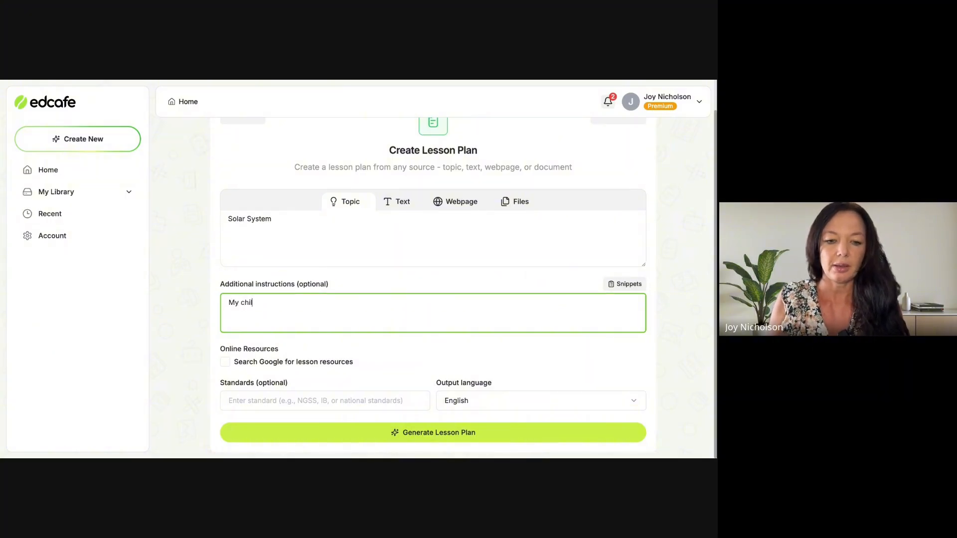
pyautogui.write('d is very activ')
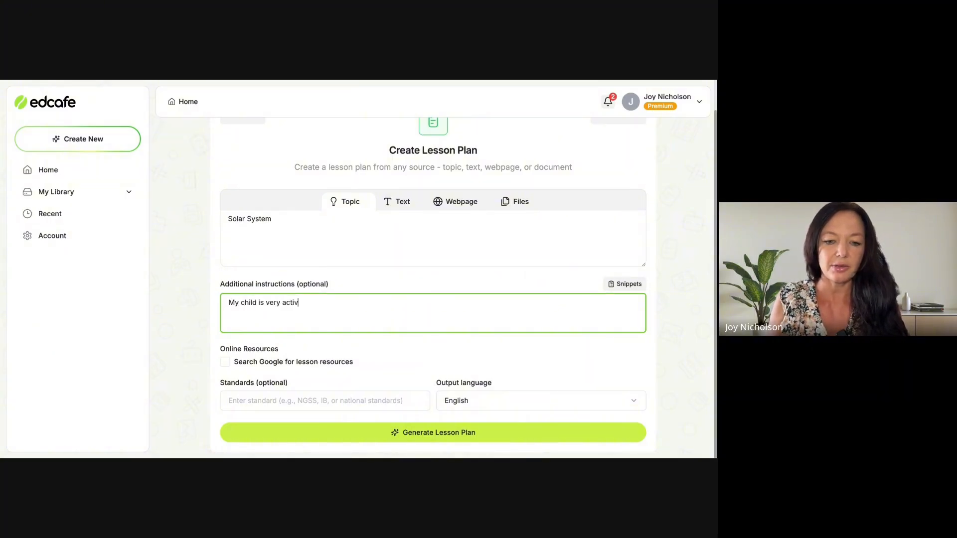
pyautogui.write('e, and a visula lear')
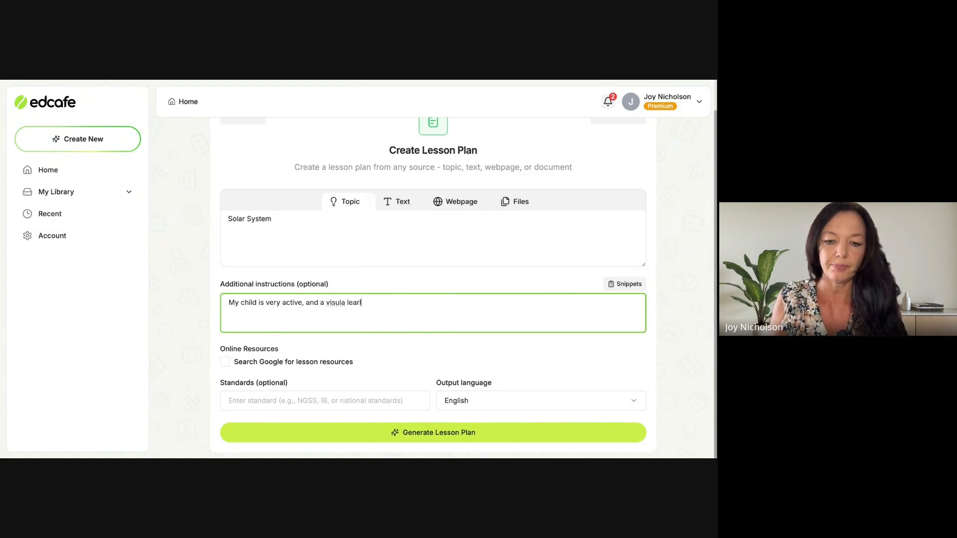
pyautogui.press('BackSpace')
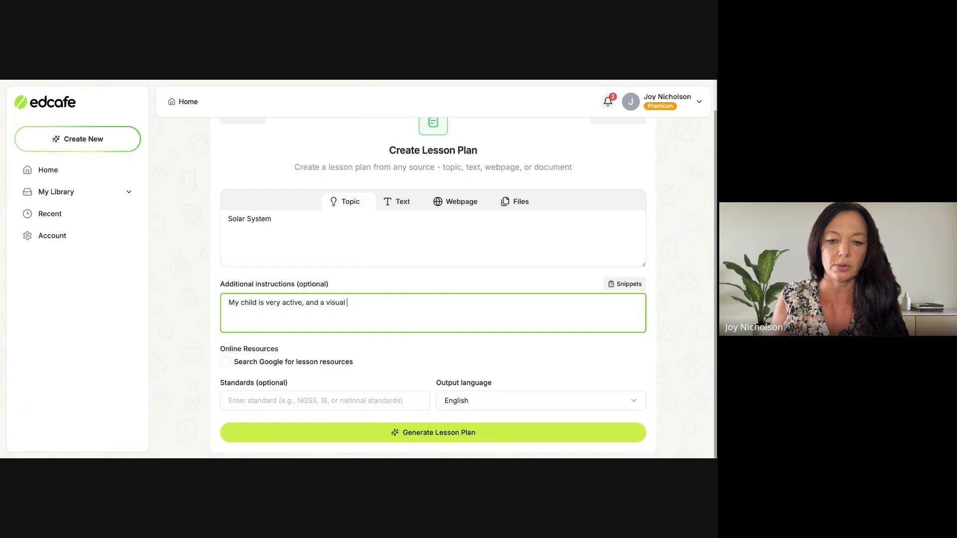
pyautogui.write('earner')
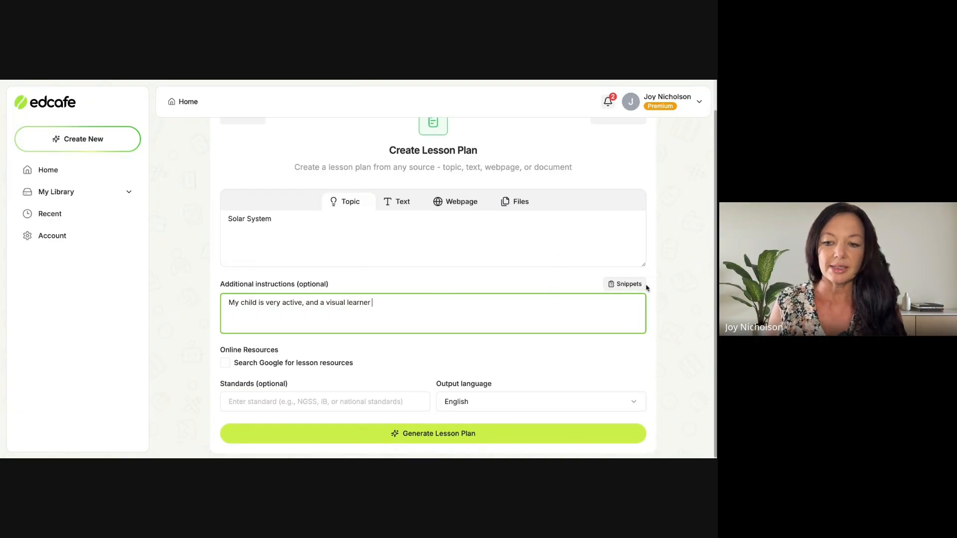
# - Save the additional instructions as a reusable snippet named "Type of Learner"
pyautogui.click(622, 288)
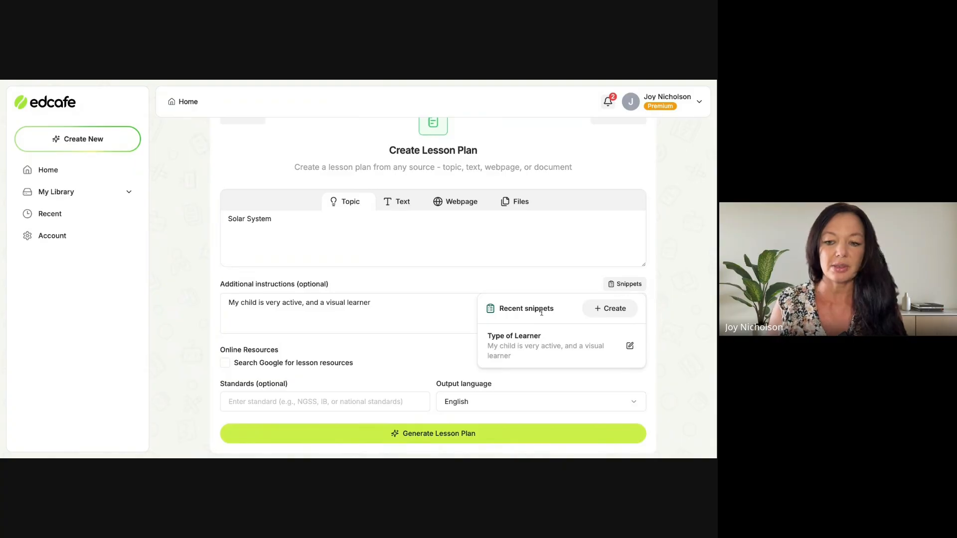
pyautogui.click(611, 311)
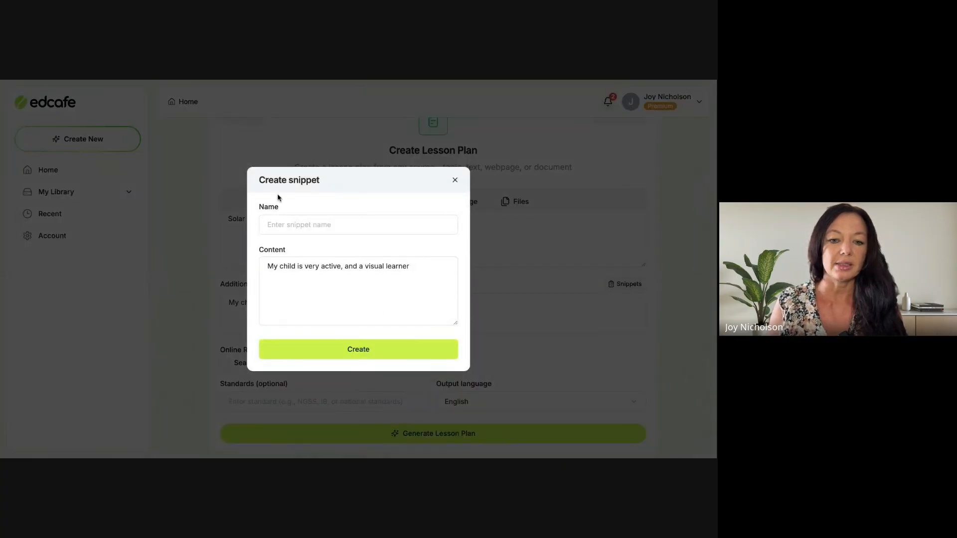
pyautogui.click(385, 225)
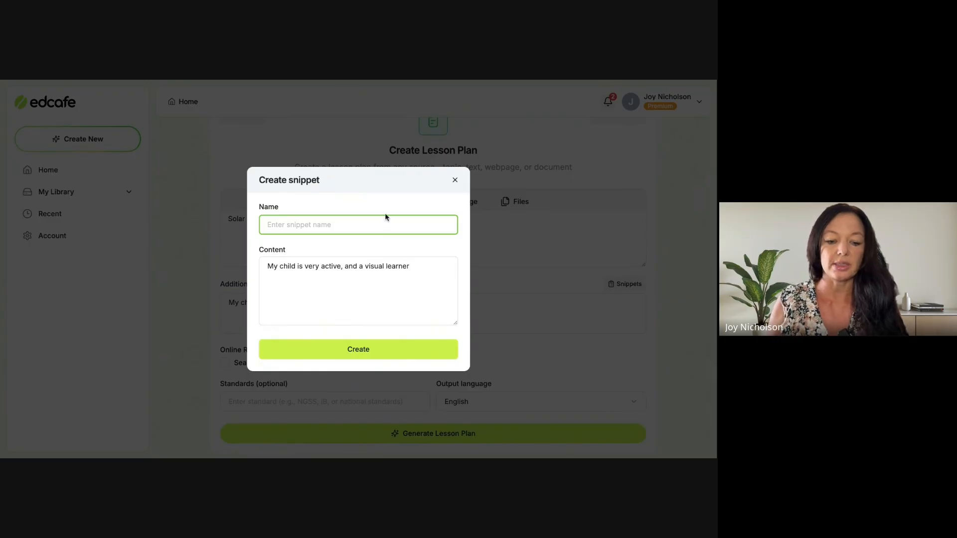
pyautogui.write('Typ')
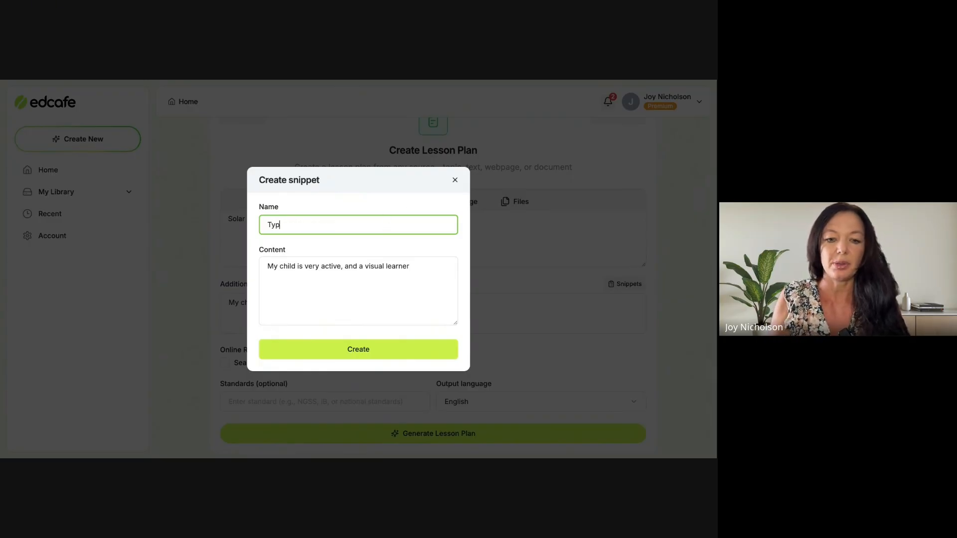
pyautogui.write('e of Learner')
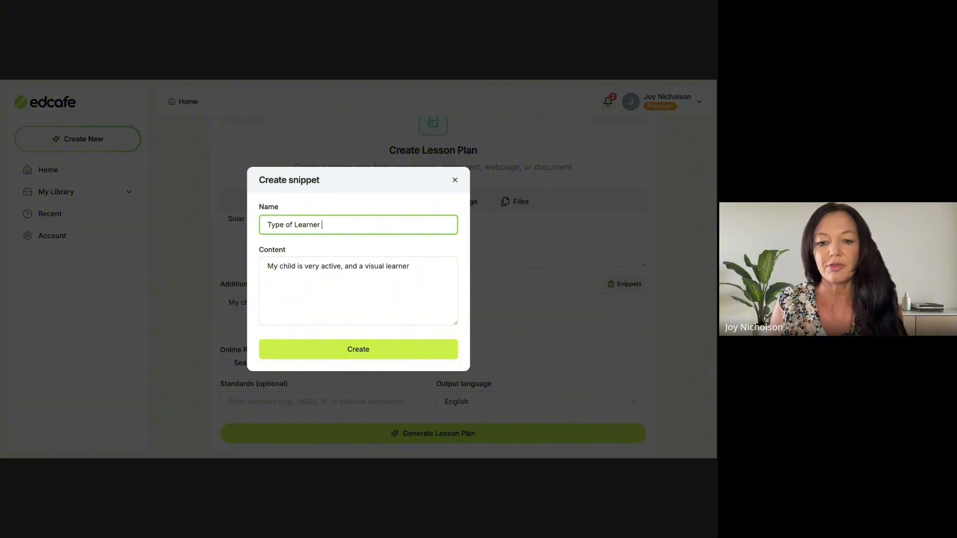
pyautogui.click(324, 349)
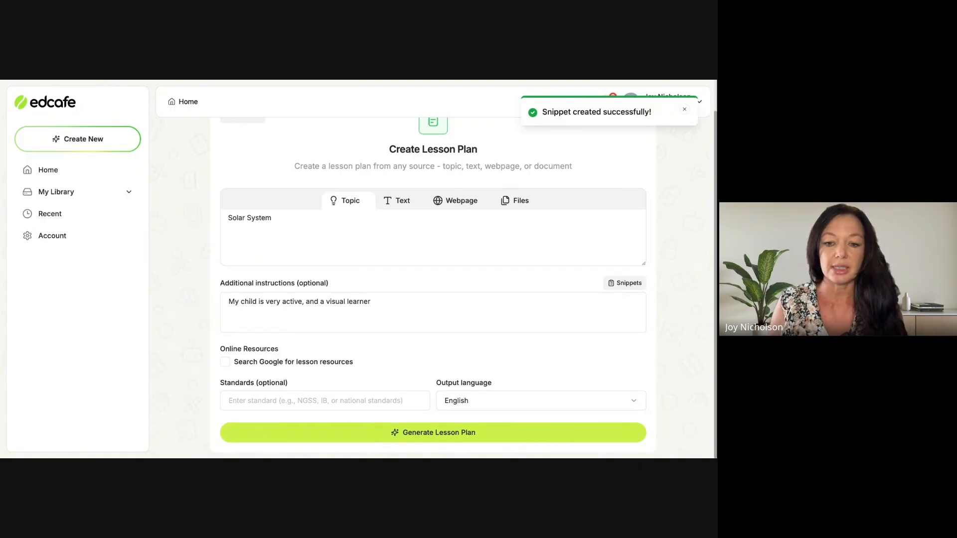
# - Generate the lesson plan with the Google search for lesson resources enabled and English kept as the output language
pyautogui.click(225, 362)
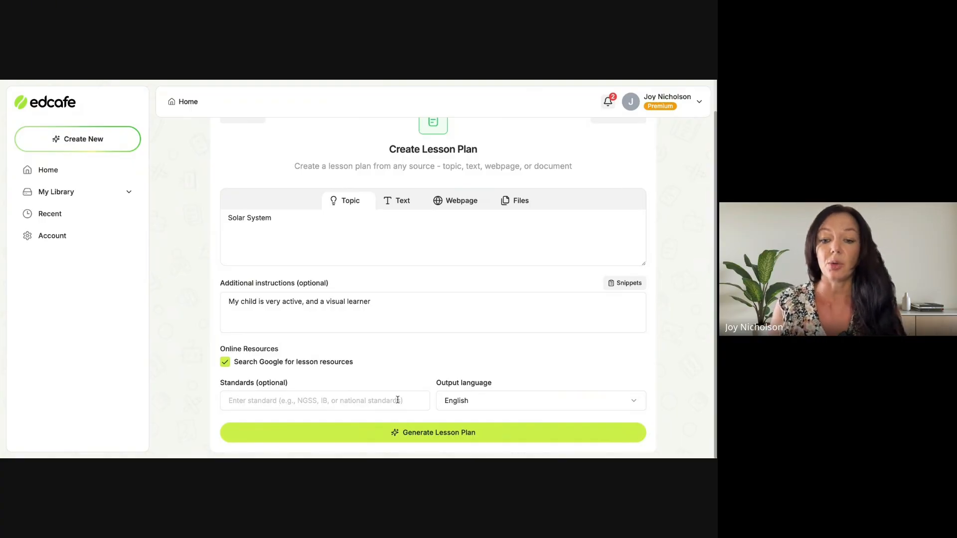
pyautogui.click(470, 398)
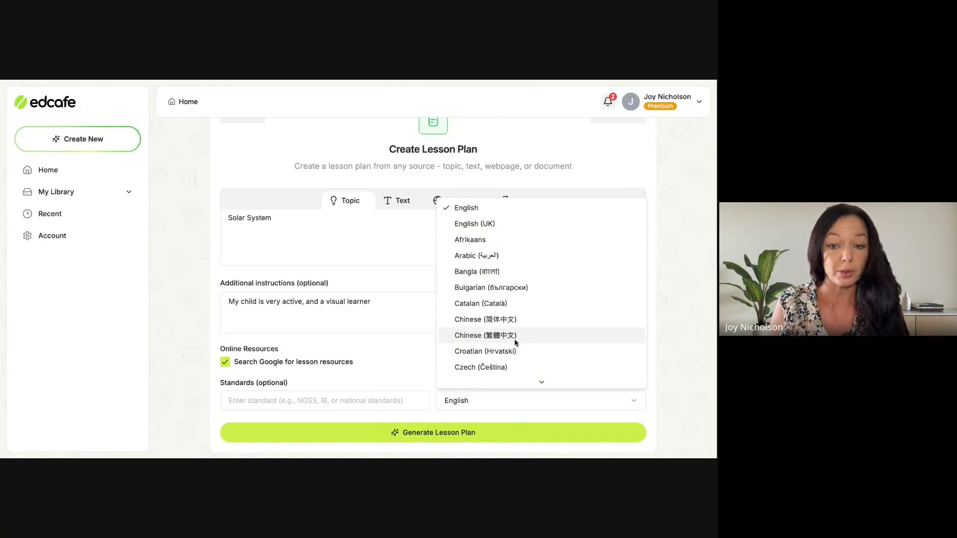
pyautogui.scroll(-15, 516, 343)
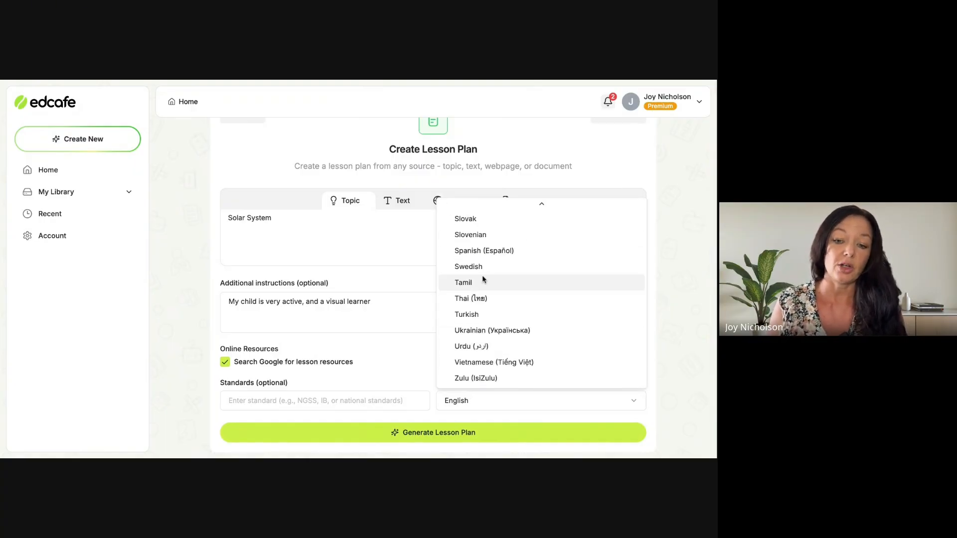
pyautogui.scroll(15, 484, 280)
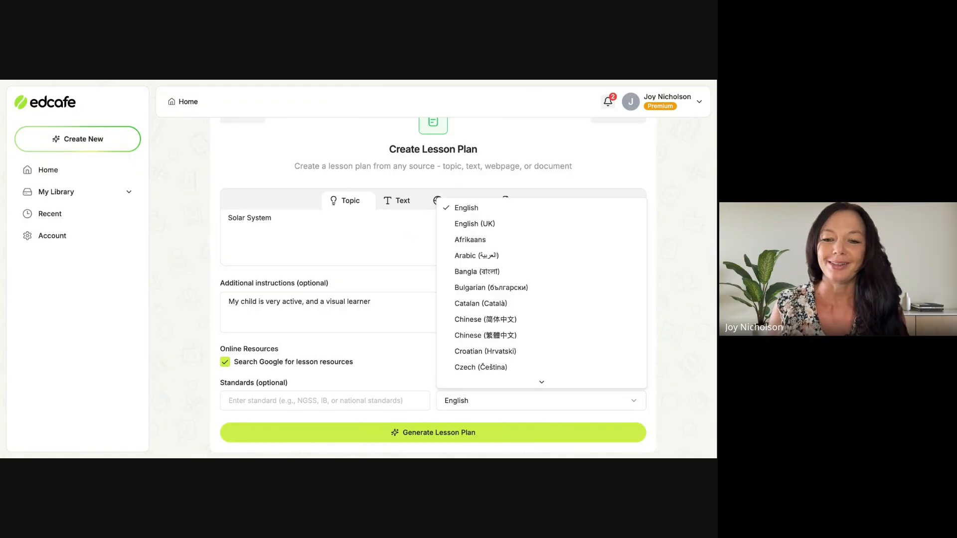
pyautogui.click(384, 234)
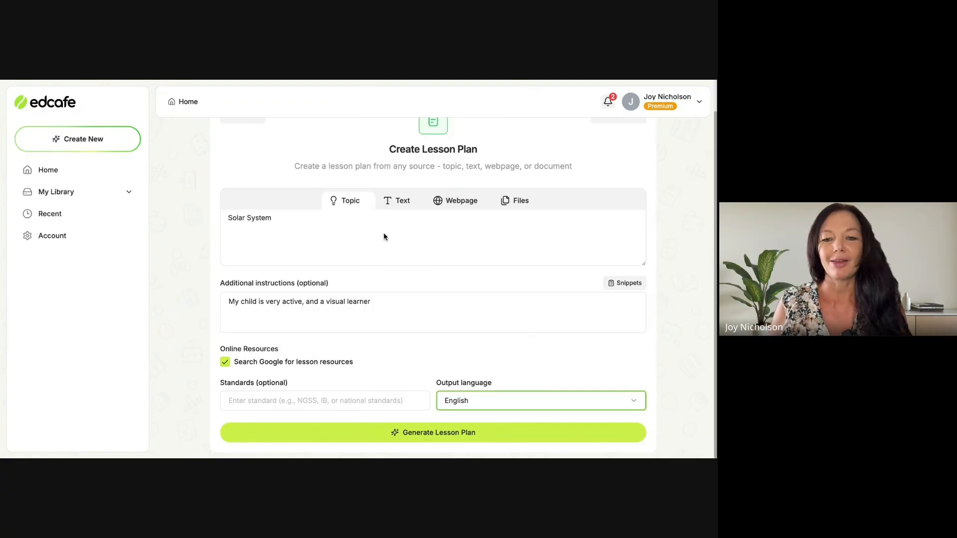
pyautogui.click(419, 431)
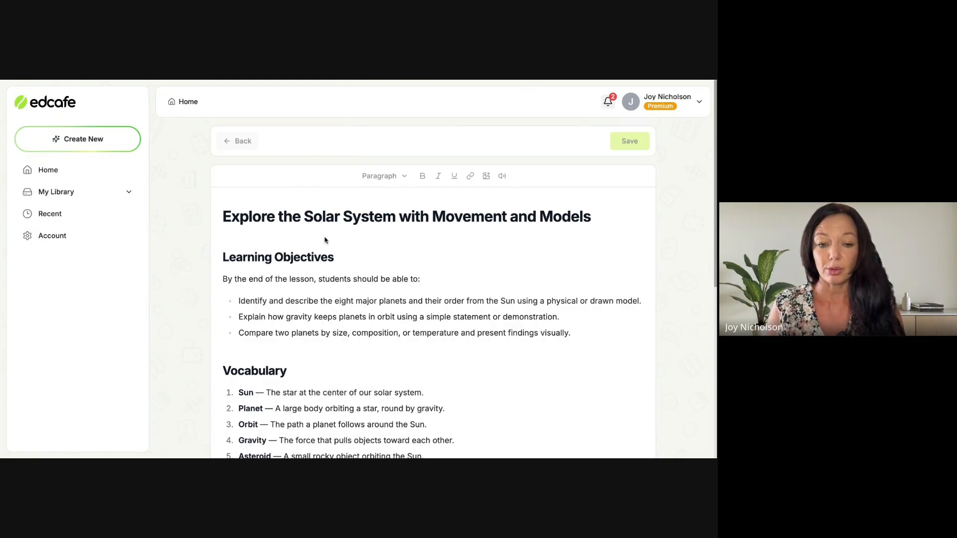
# - Review the generated lesson plan's learning objectives, vocabulary list and essential questions
pyautogui.scroll(-2, 503, 268)
pyautogui.scroll(2, 504, 268)
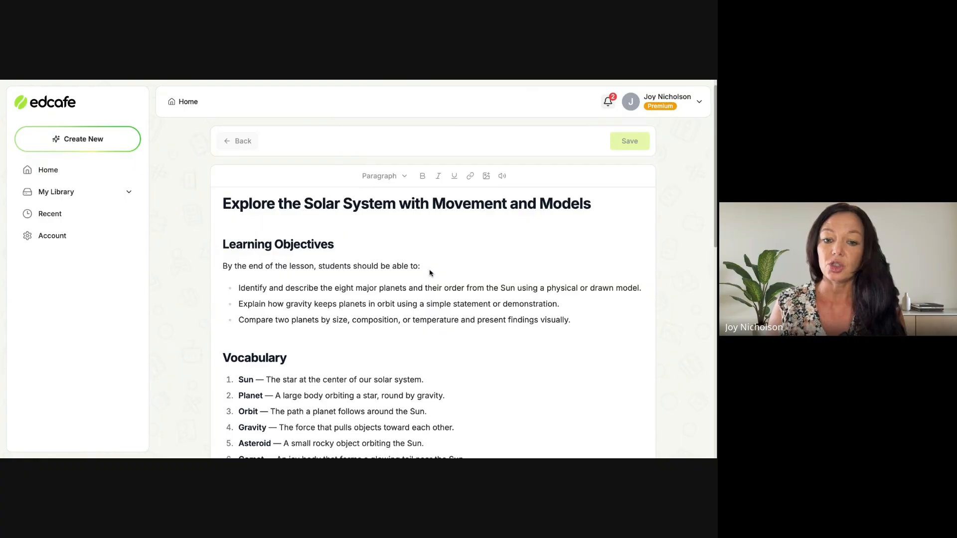
pyautogui.scroll(-1, 431, 275)
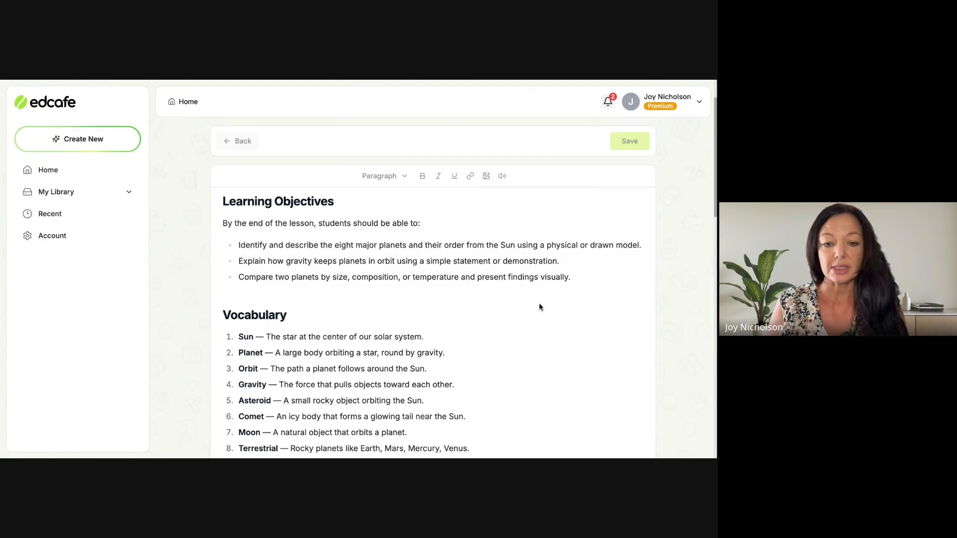
pyautogui.scroll(-2, 435, 239)
pyautogui.scroll(-1, 387, 273)
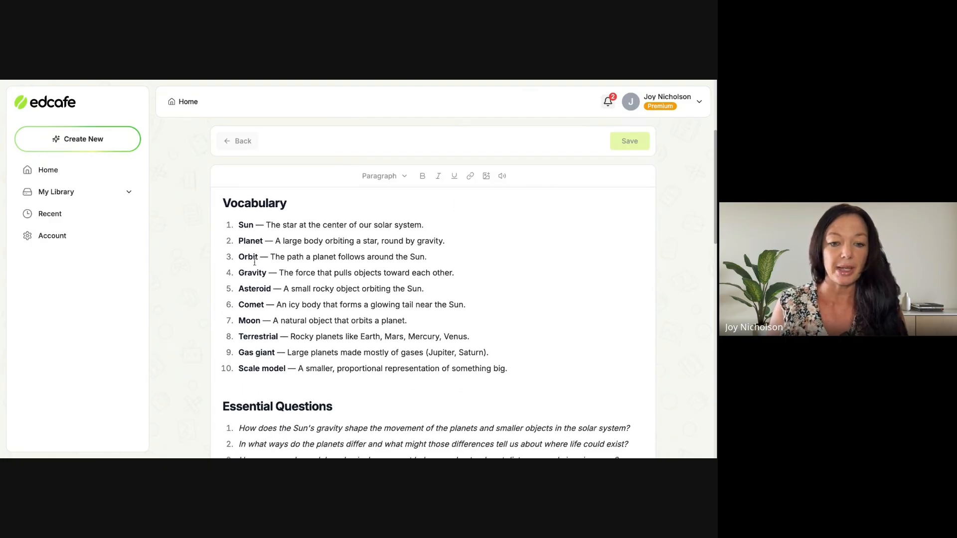
pyautogui.scroll(-2, 505, 271)
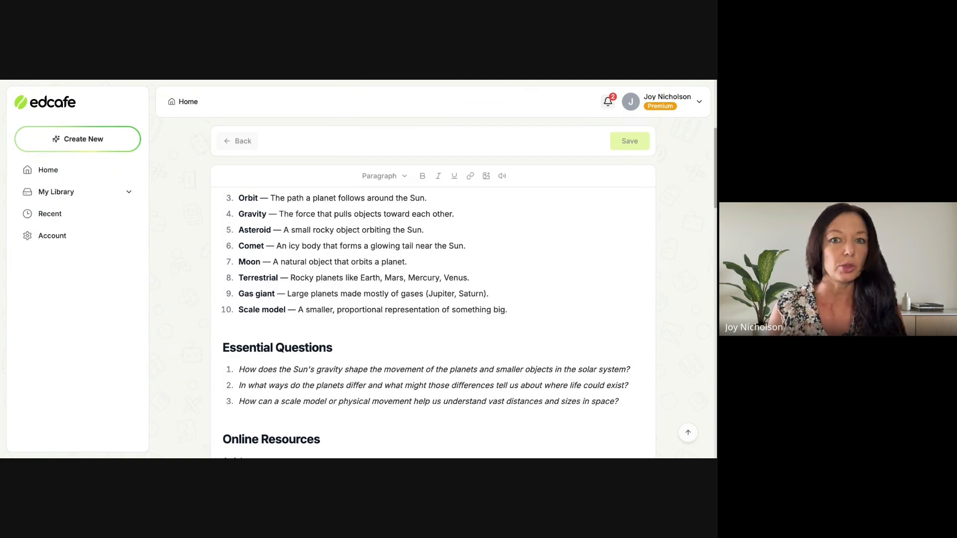
pyautogui.scroll(-2, 433, 323)
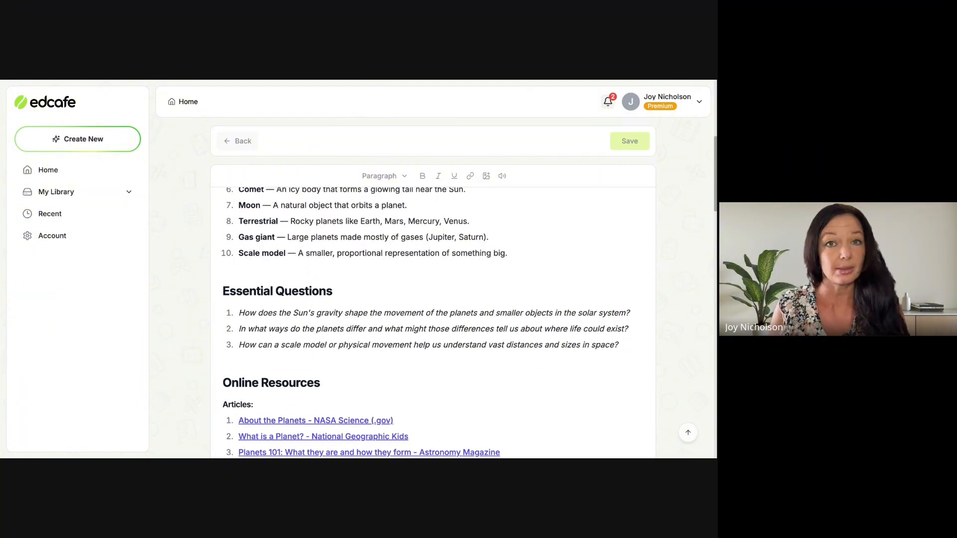
# - Examine the plan's online resources, including its articles, YouTube videos, PowerPoint slides and PDF worksheets
pyautogui.scroll(-5, 456, 255)
pyautogui.scroll(1, 439, 265)
pyautogui.scroll(-1, 319, 321)
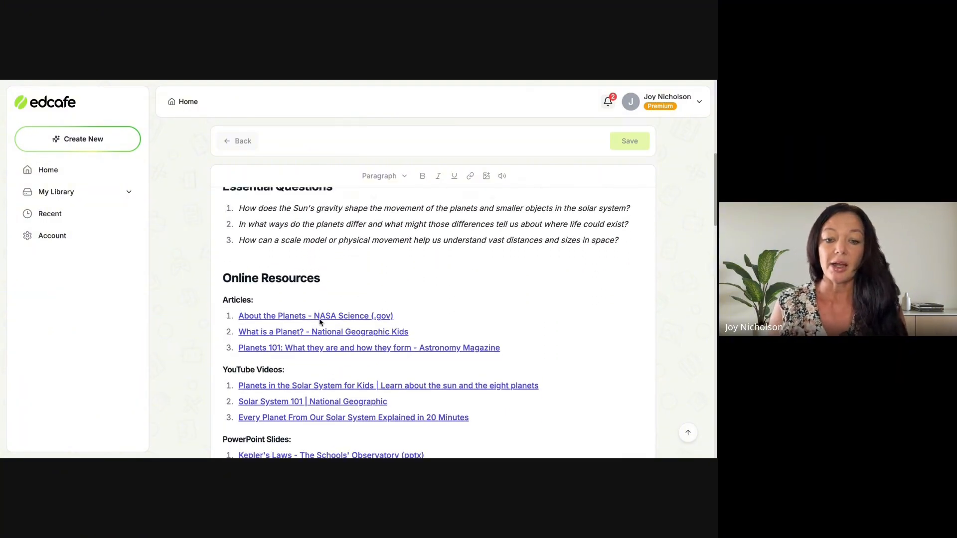
pyautogui.scroll(-2, 319, 321)
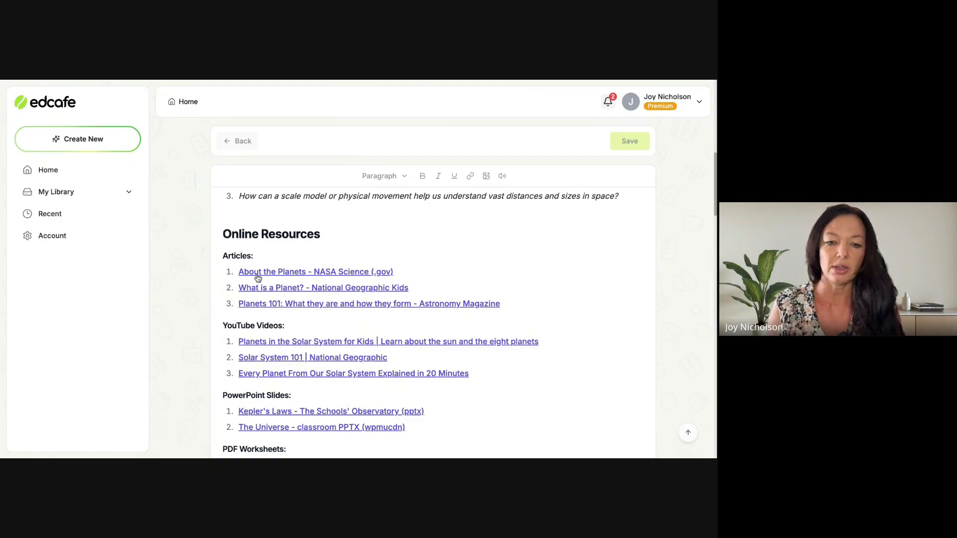
pyautogui.click(328, 282)
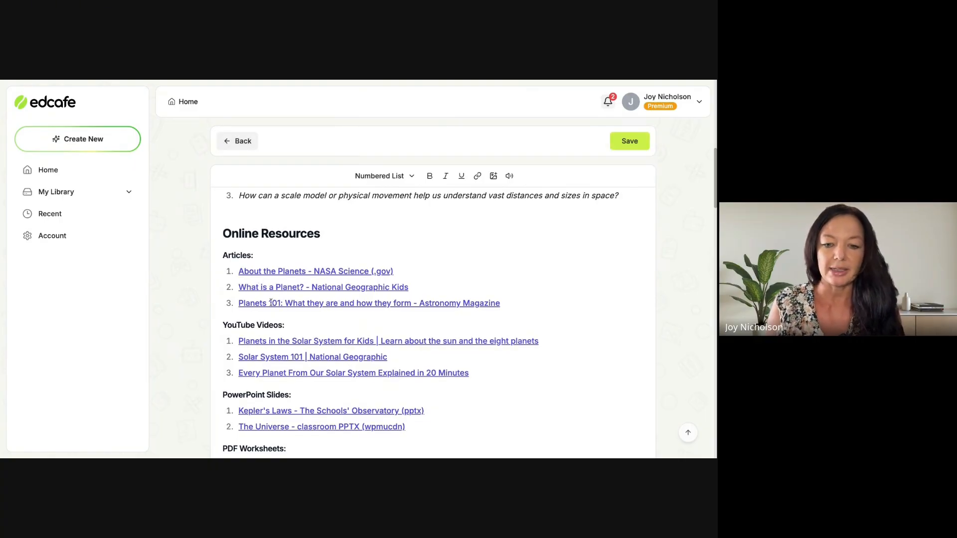
pyautogui.scroll(-1, 458, 266)
pyautogui.scroll(-3, 446, 267)
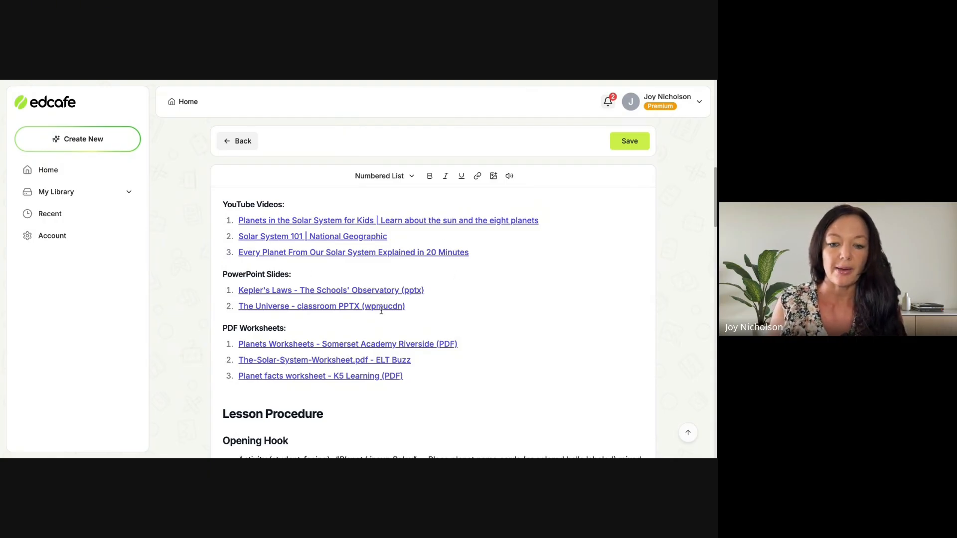
# - Read through the Lesson Procedure from the opening hook to the closing, and the Extension Activities & Assessments section
pyautogui.scroll(-2, 380, 325)
pyautogui.scroll(-4, 508, 349)
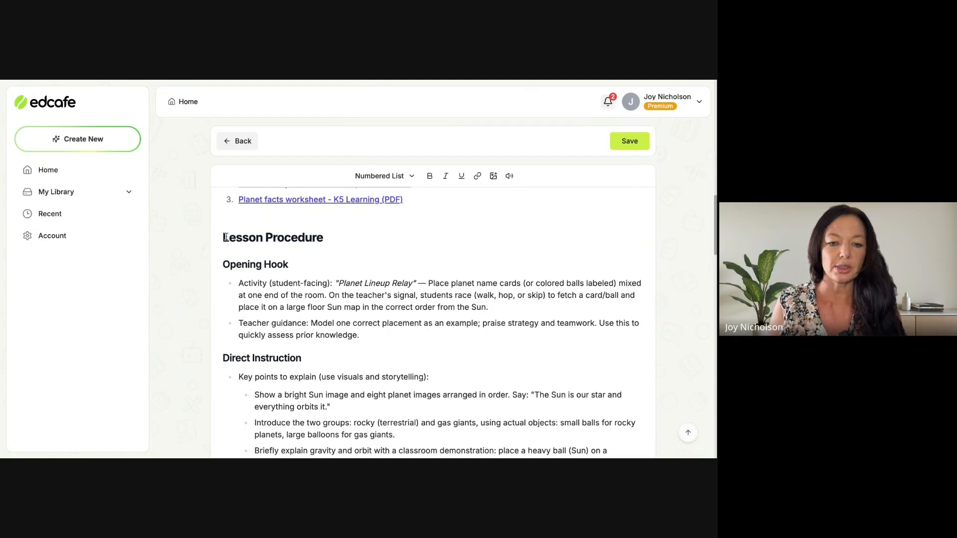
pyautogui.moveTo(226, 237); pyautogui.dragTo(322, 238)
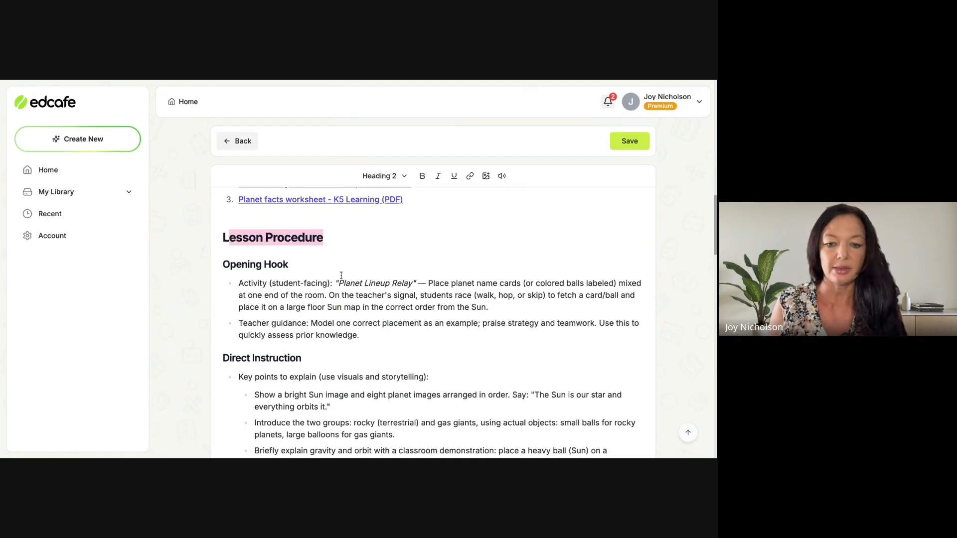
pyautogui.moveTo(425, 282); pyautogui.dragTo(488, 308)
pyautogui.scroll(-4, 375, 300)
pyautogui.scroll(-3, 375, 301)
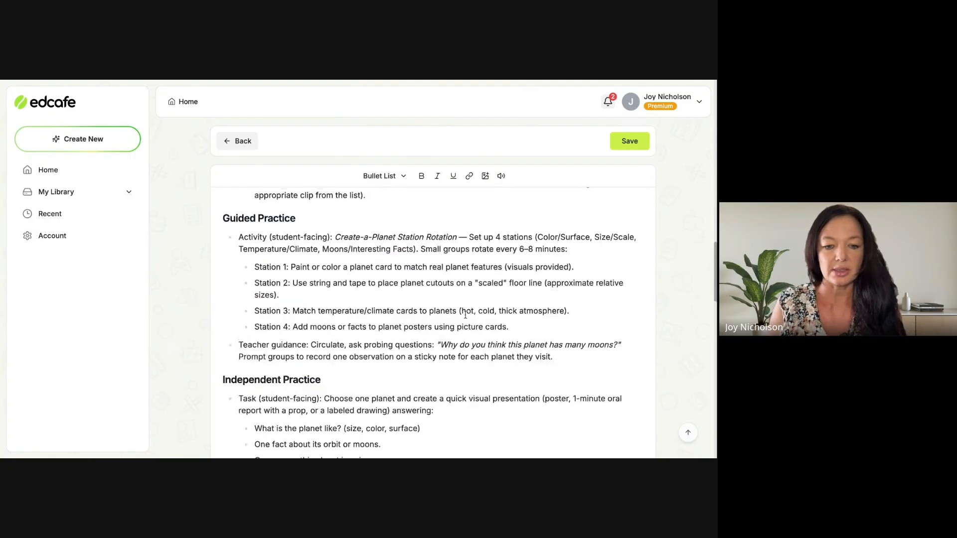
pyautogui.moveTo(221, 237); pyautogui.dragTo(548, 359)
pyautogui.scroll(-6, 548, 359)
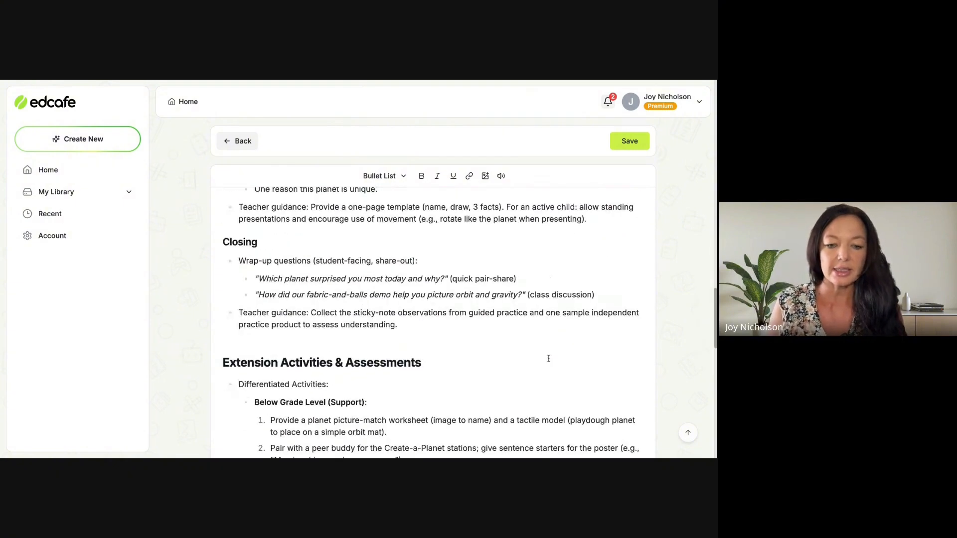
pyautogui.scroll(-4, 477, 315)
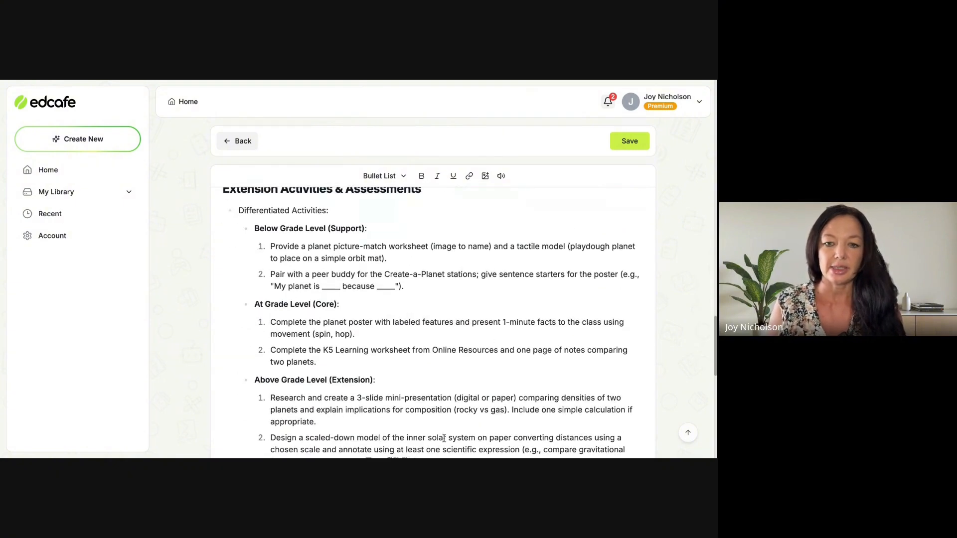
# - Start saving the lesson plan with the file name "Solar System Lesson" and Tutorial Folder as its location
pyautogui.click(630, 142)
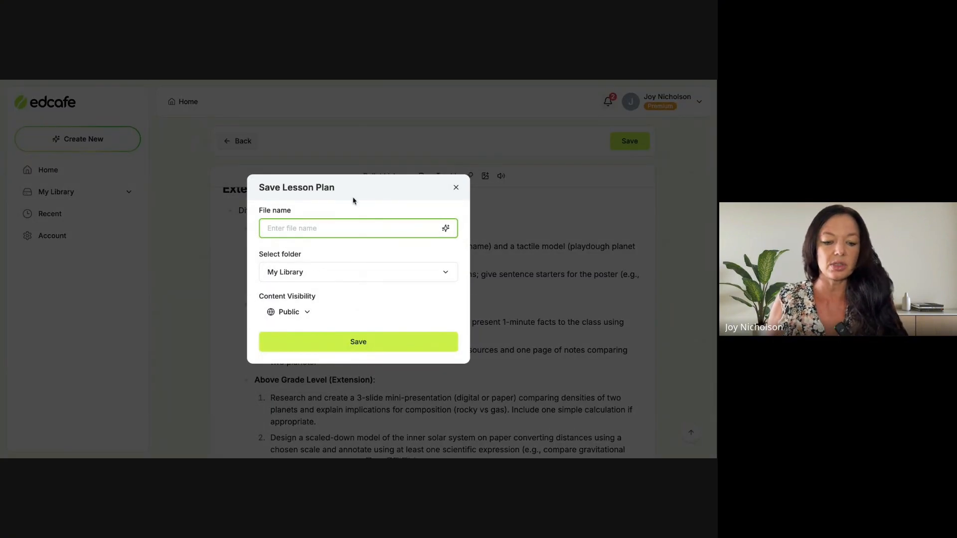
pyautogui.write('Solar')
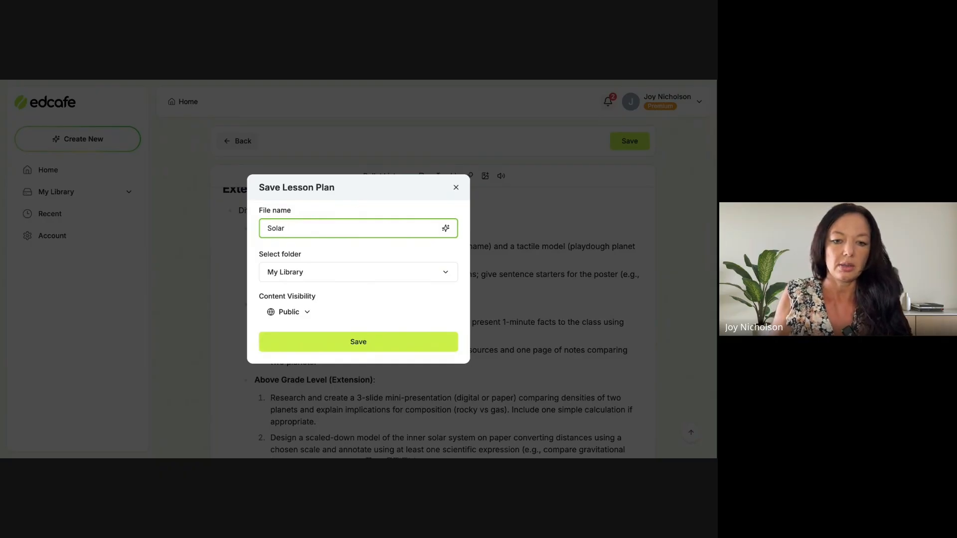
pyautogui.write(' System Lesson')
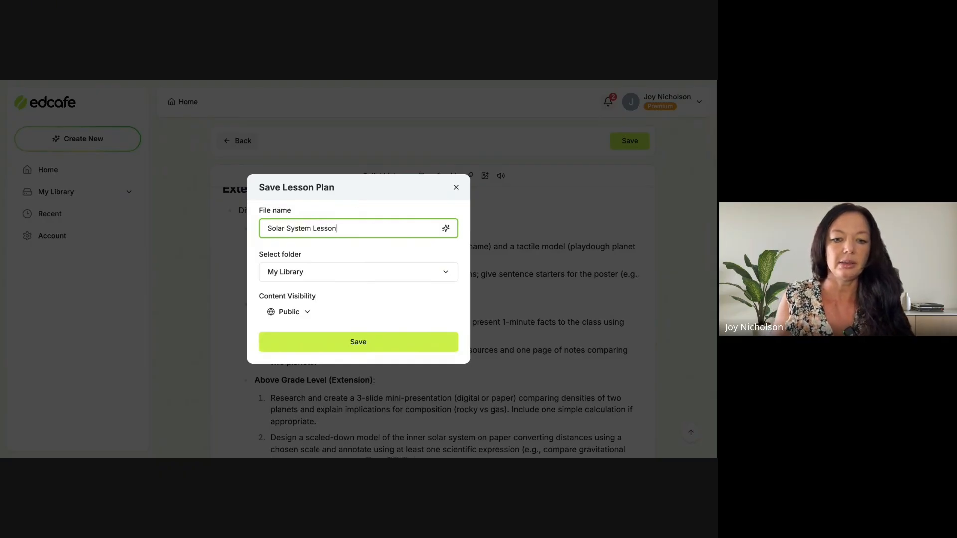
pyautogui.click(342, 274)
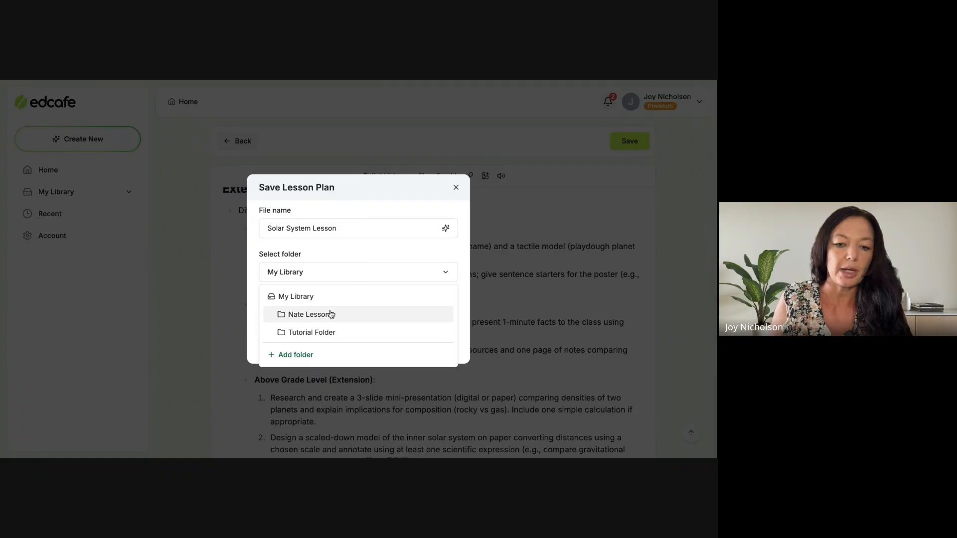
pyautogui.click(309, 334)
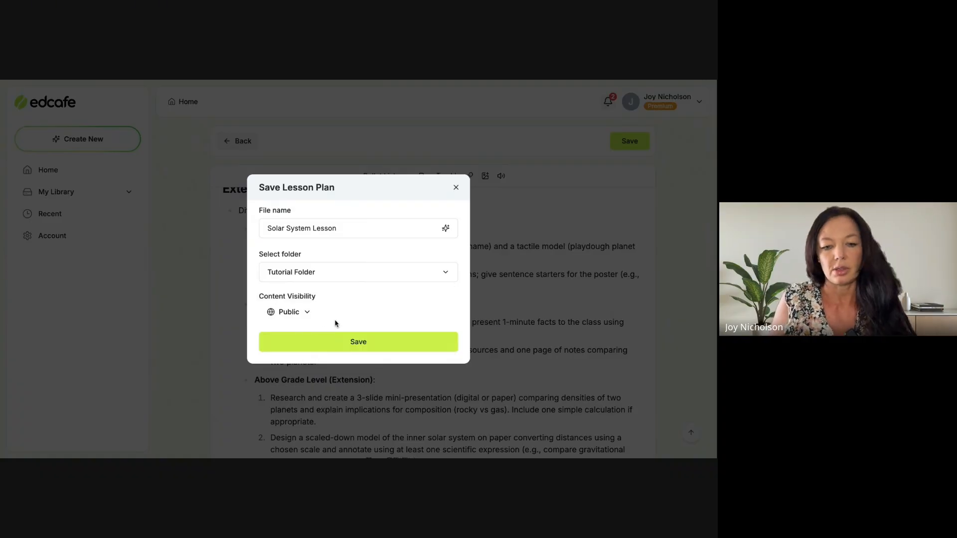
# - Set the lesson plan's content visibility to Private
pyautogui.click(305, 313)
pyautogui.click(302, 365)
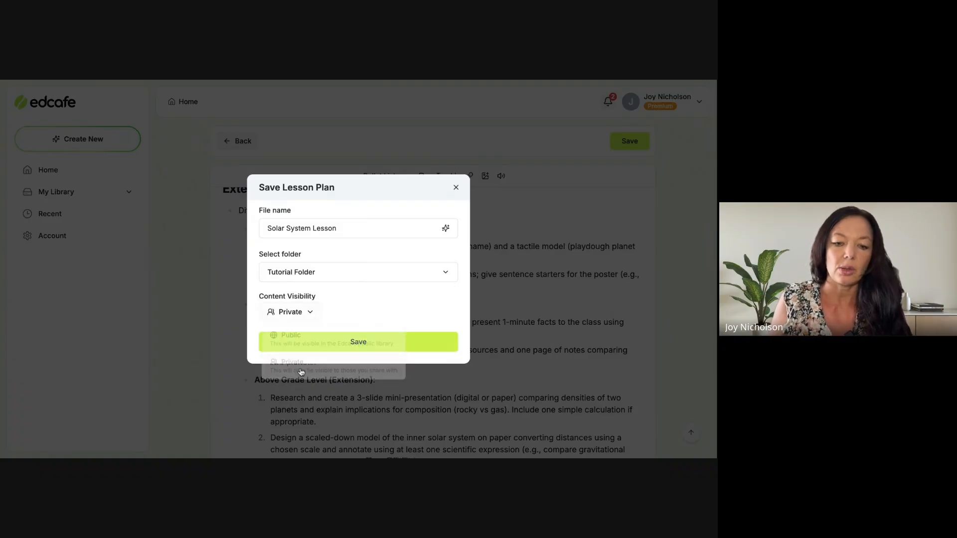
pyautogui.click(308, 314)
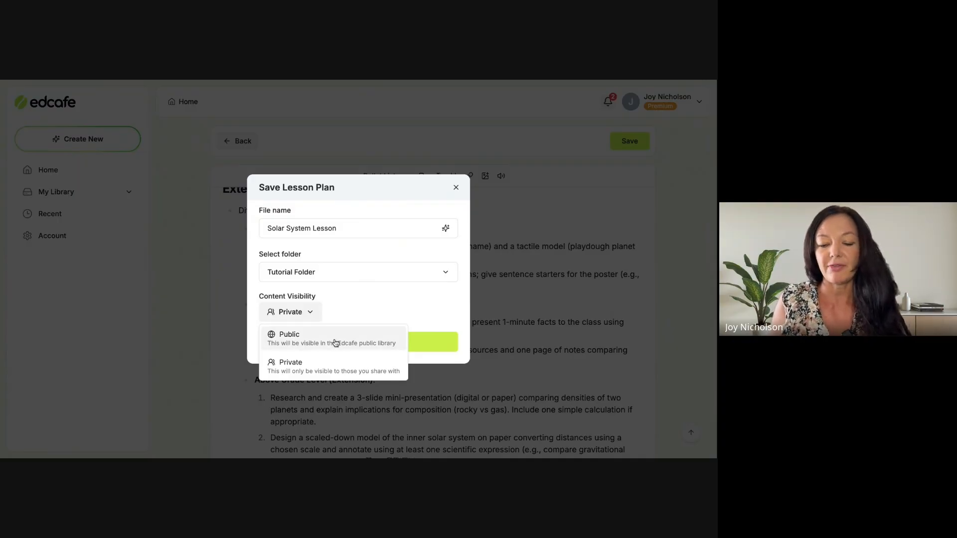
pyautogui.click(308, 369)
# - Set the content visibility to Public and save the lesson plan
pyautogui.click(281, 313)
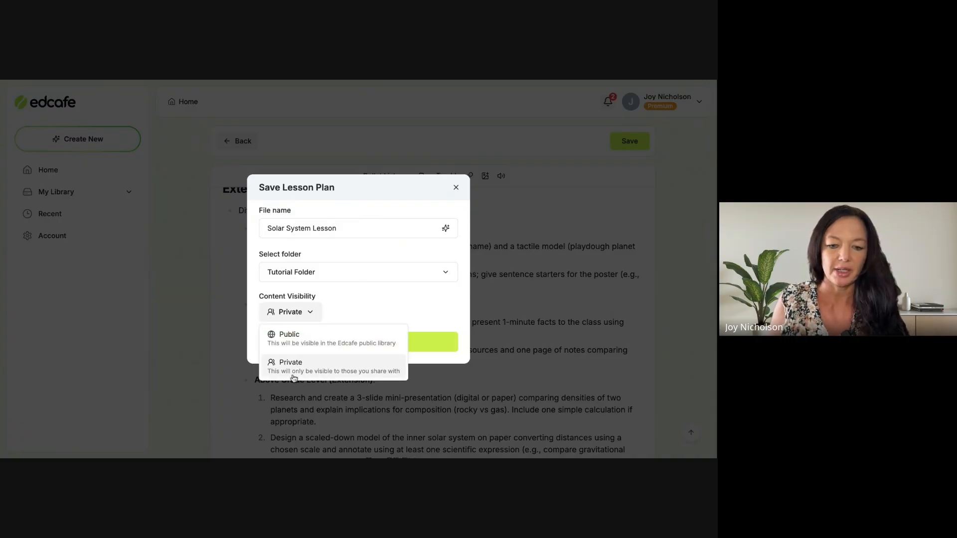
pyautogui.click(294, 341)
pyautogui.click(400, 344)
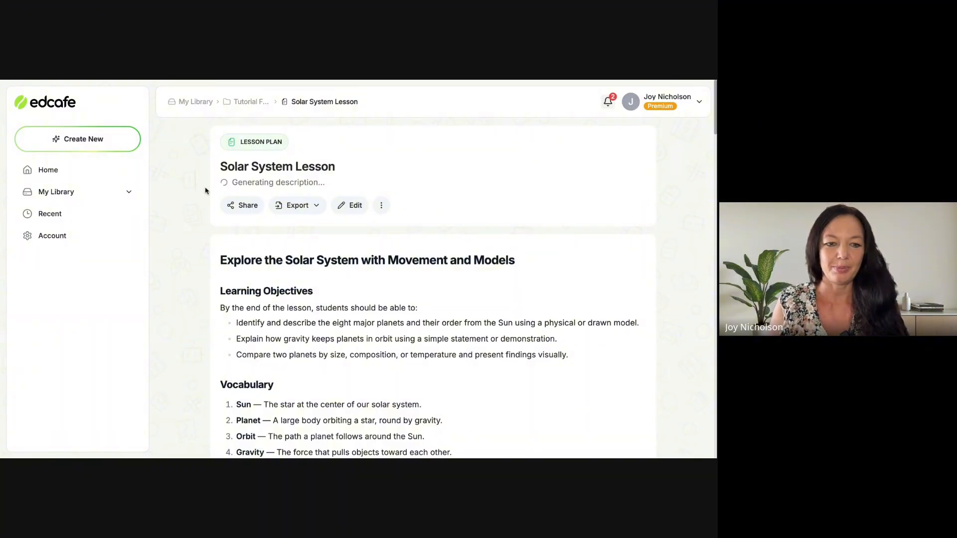
# - Look over the saved lesson plan, focusing on the embedded YouTube videos, slides and worksheets under Online Resources
pyautogui.scroll(-10, 477, 272)
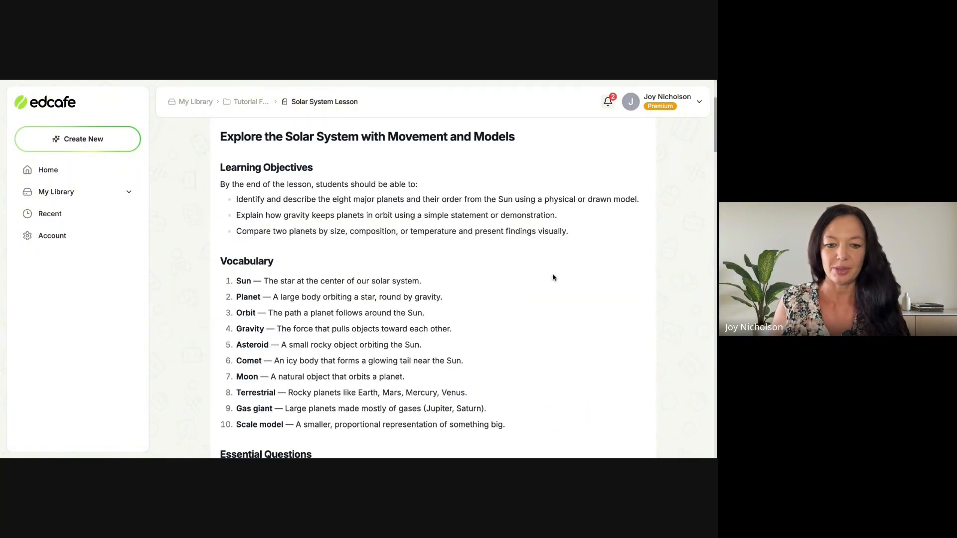
pyautogui.scroll(-3, 363, 305)
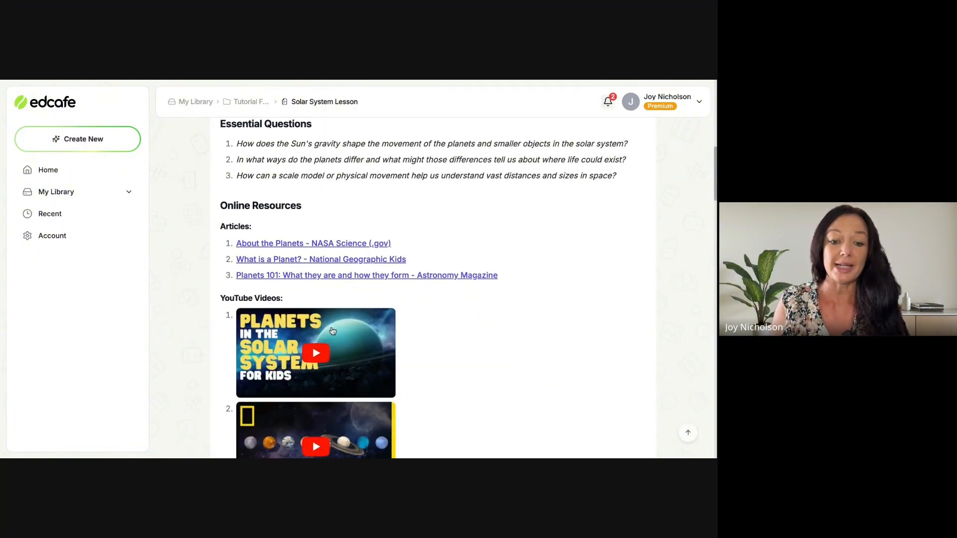
pyautogui.scroll(8, 361, 314)
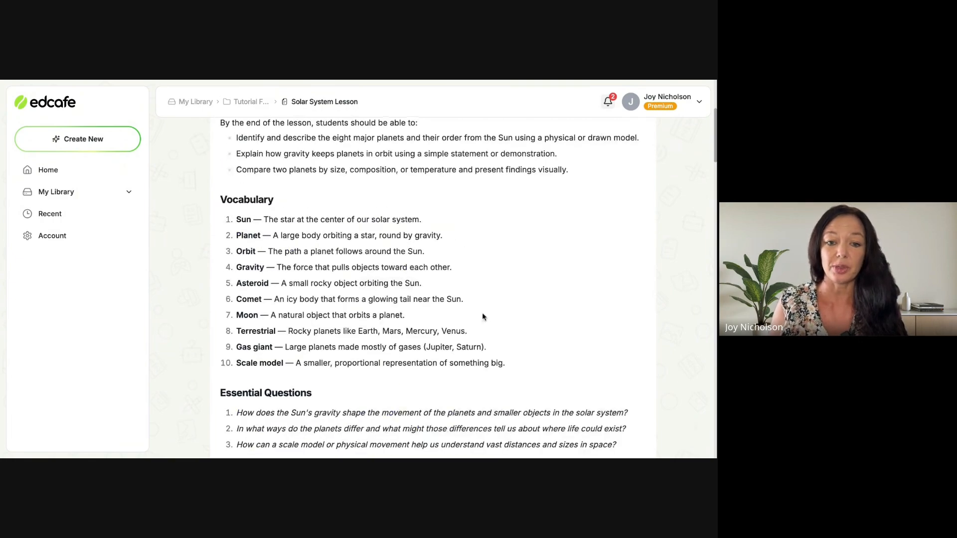
pyautogui.scroll(-12, 486, 317)
pyautogui.scroll(3, 364, 218)
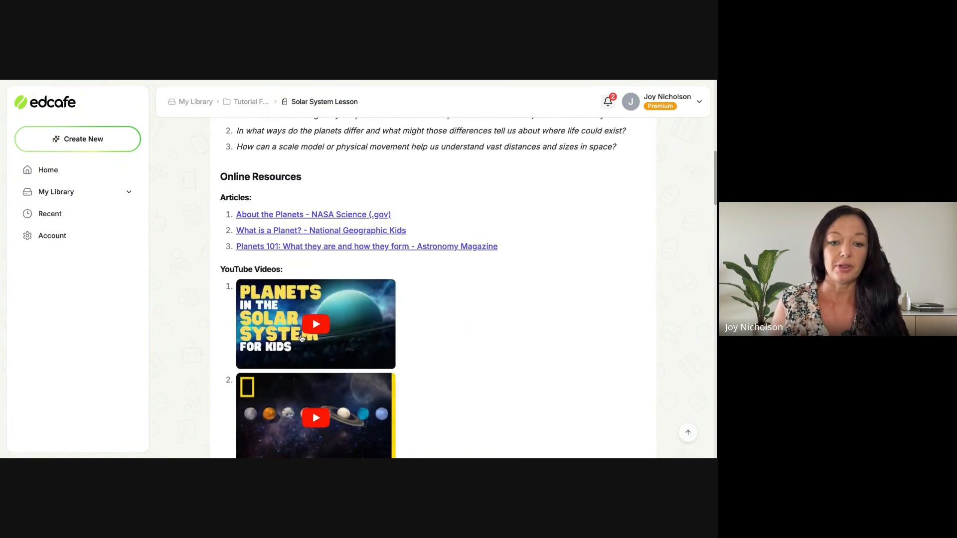
pyautogui.scroll(-1, 314, 323)
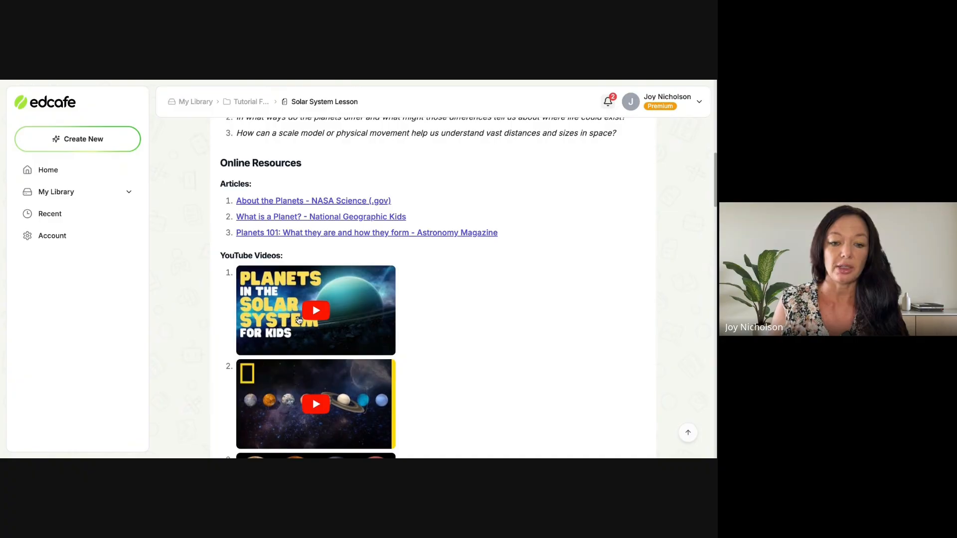
pyautogui.scroll(-2, 297, 196)
pyautogui.scroll(-3, 396, 294)
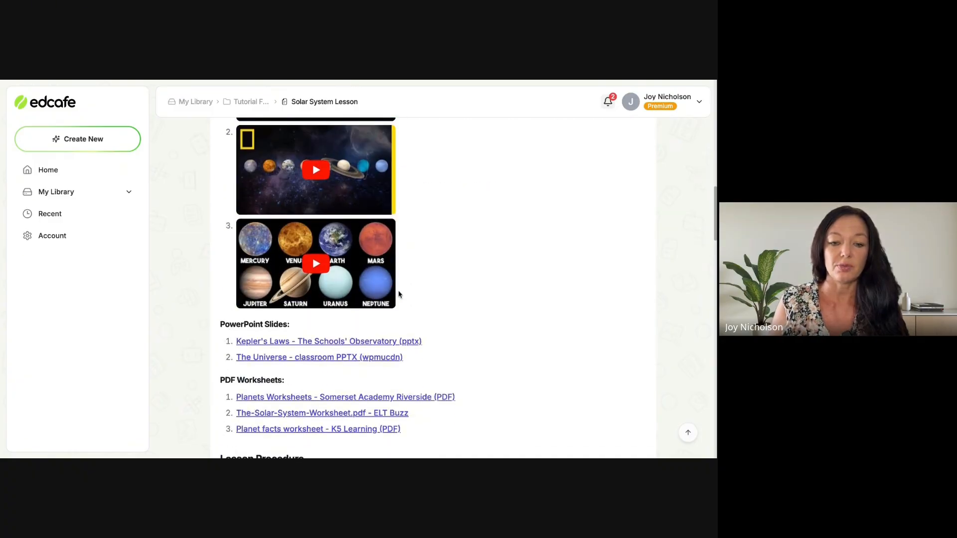
# - Skim the rest of the saved lesson plan, from the Lesson Procedure through the Closing and Extension Activities & Assessments
pyautogui.scroll(-6, 507, 318)
pyautogui.scroll(20, 528, 324)
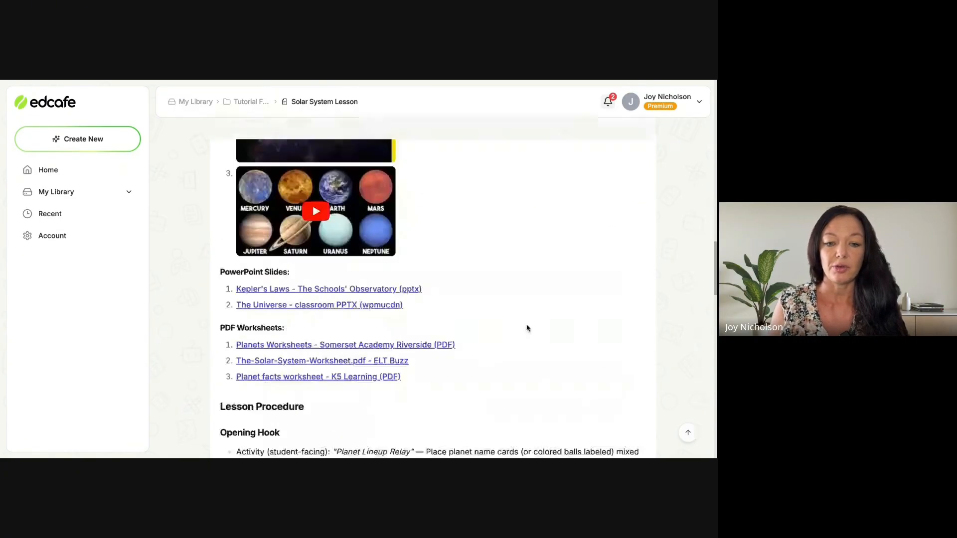
pyautogui.scroll(-20, 550, 256)
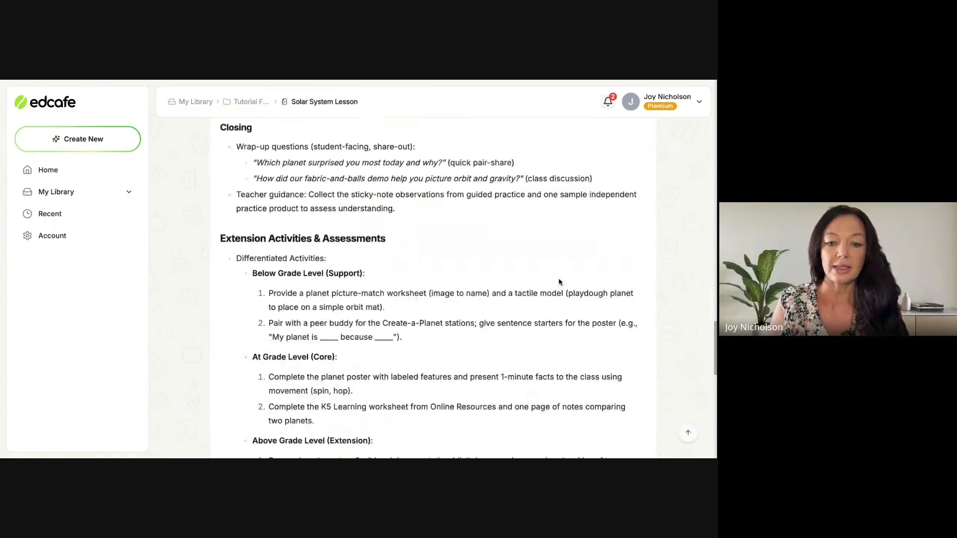
pyautogui.scroll(20, 561, 277)
pyautogui.scroll(10, 524, 319)
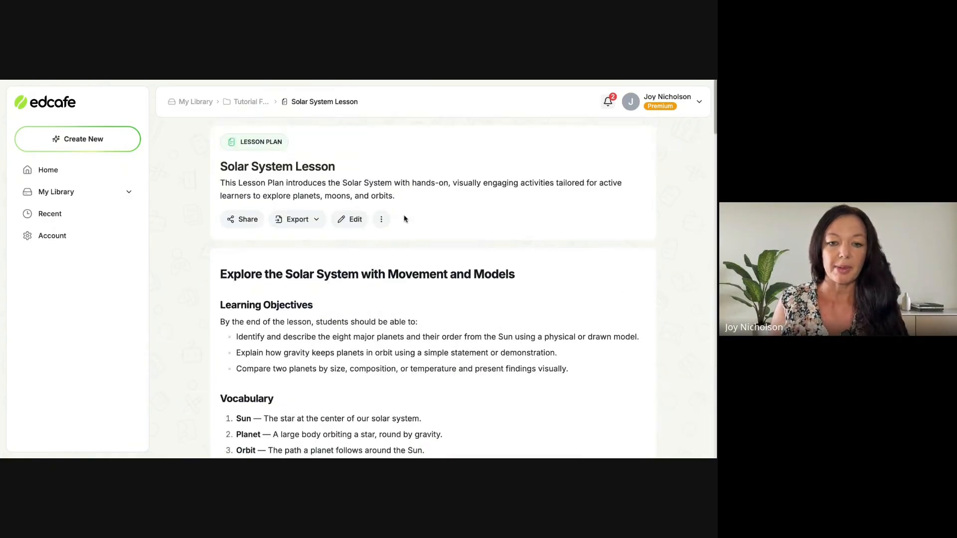
# - Export the Solar System lesson plan to Google Docs
pyautogui.click(304, 220)
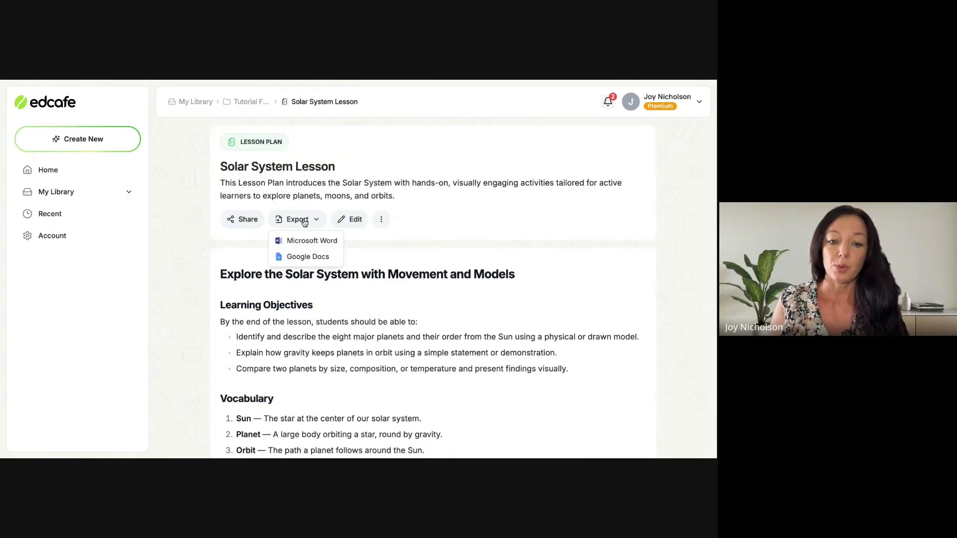
pyautogui.click(313, 258)
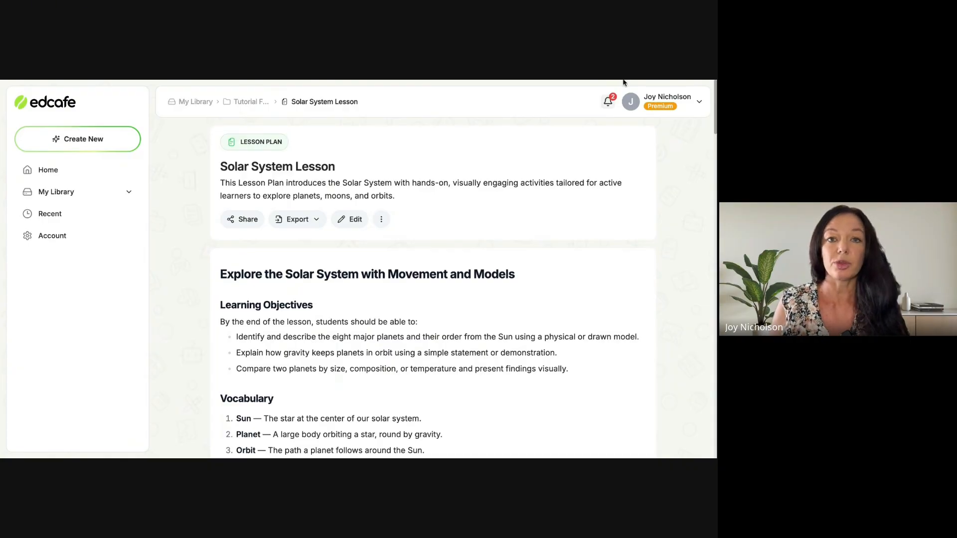
pyautogui.click(310, 222)
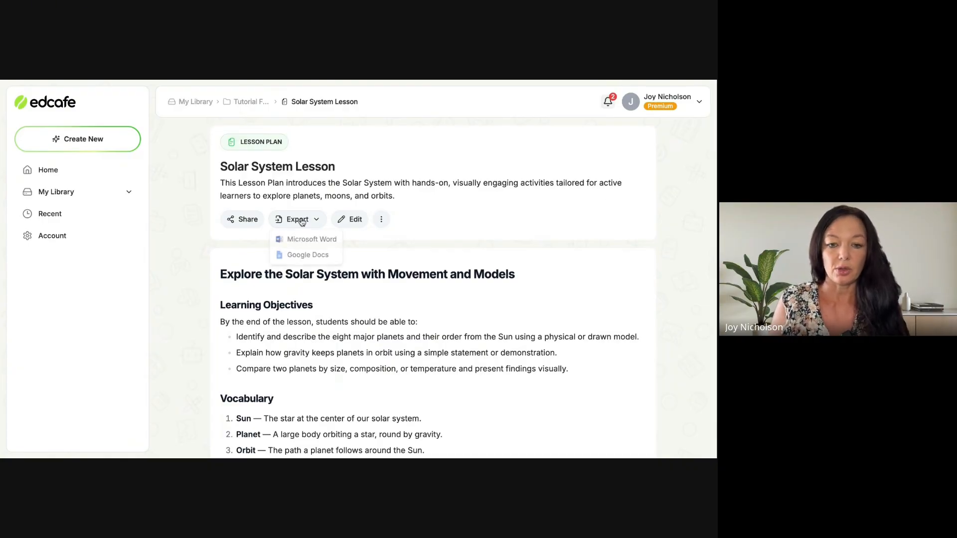
pyautogui.click(355, 224)
# - Edit the lesson plan by adding blank lines above the Vocabulary heading and bolding the opening words of the second learning objective
pyautogui.click(358, 223)
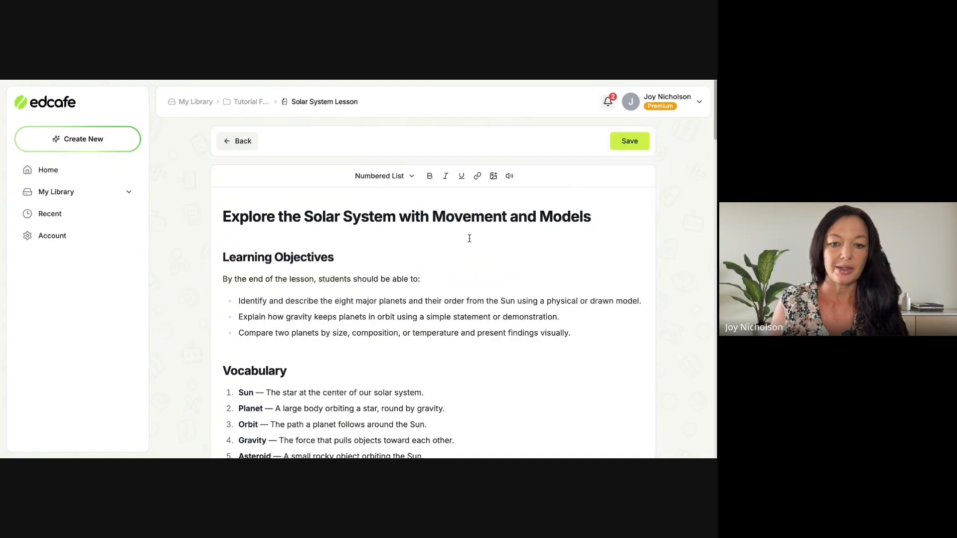
pyautogui.click(351, 255)
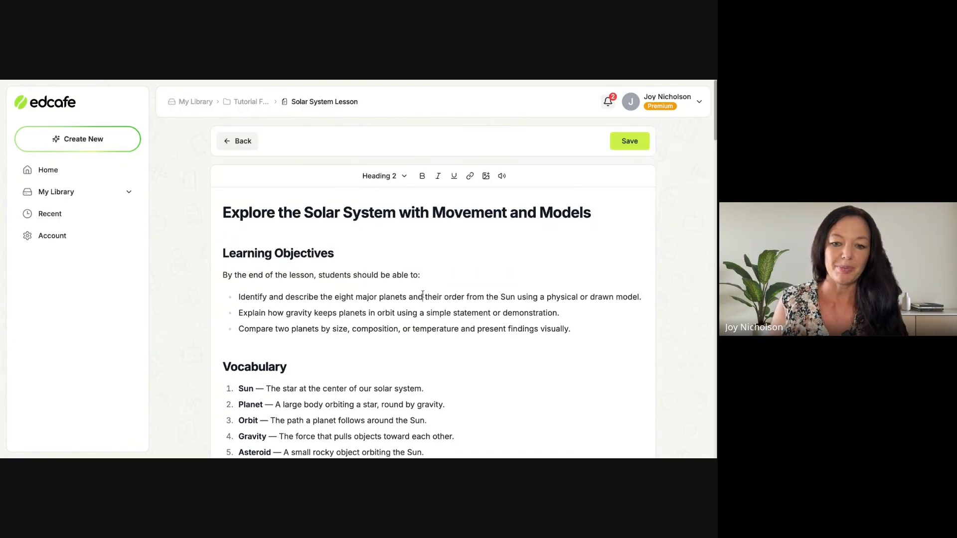
pyautogui.scroll(-1, 423, 274)
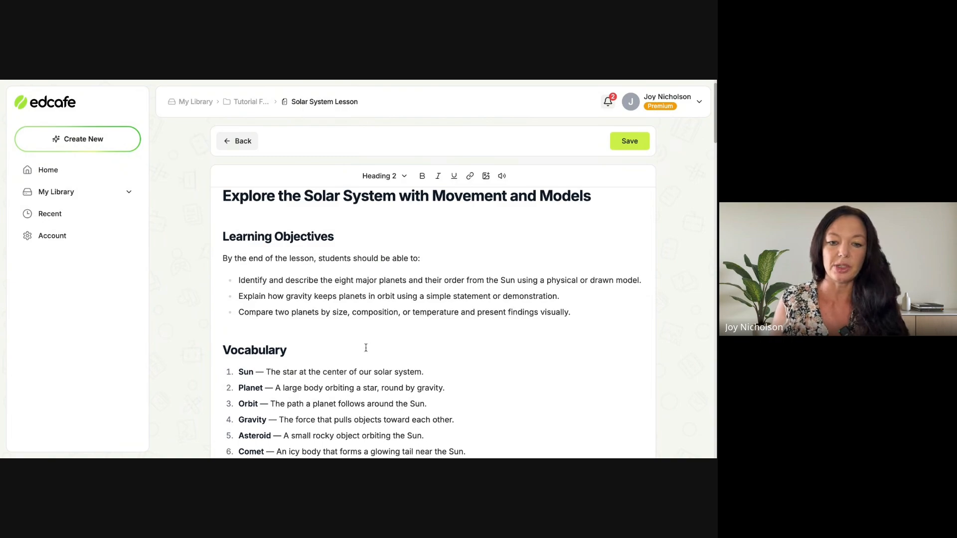
pyautogui.press('Return')
pyautogui.press('Return')
pyautogui.moveTo(318, 296); pyautogui.dragTo(248, 296)
pyautogui.click(422, 177)
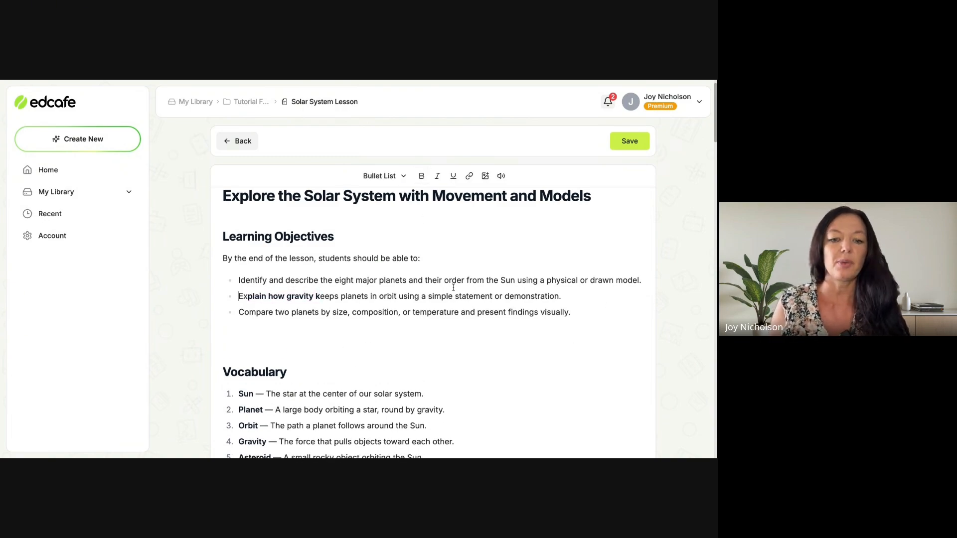
# - Leave the lesson plan editor and discard the unsaved changes
pyautogui.scroll(-8, 414, 309)
pyautogui.scroll(4, 397, 300)
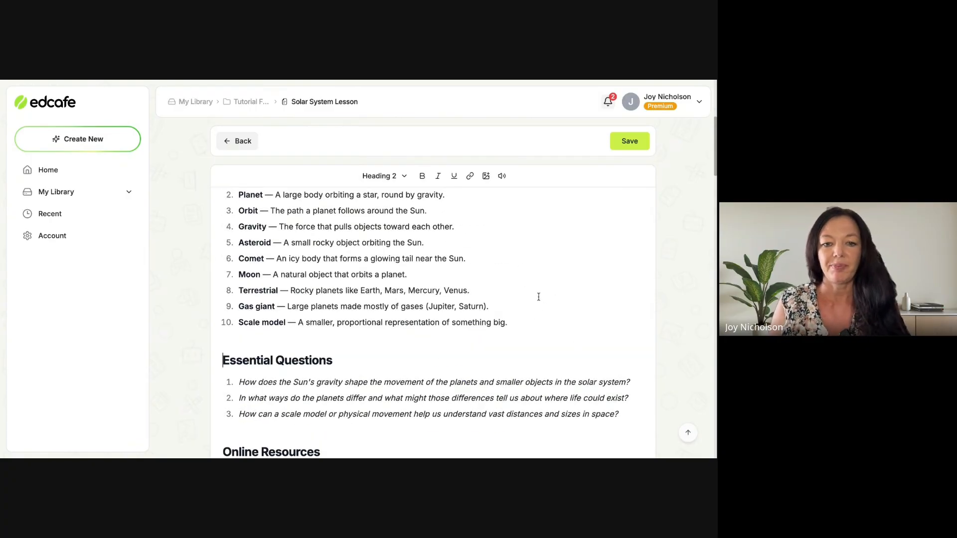
pyautogui.scroll(5, 536, 299)
pyautogui.click(227, 141)
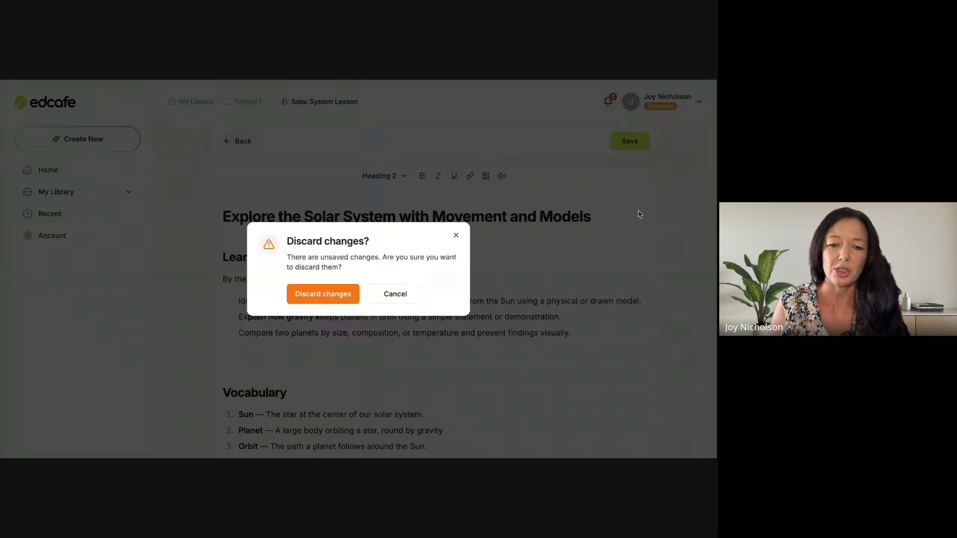
pyautogui.click(319, 295)
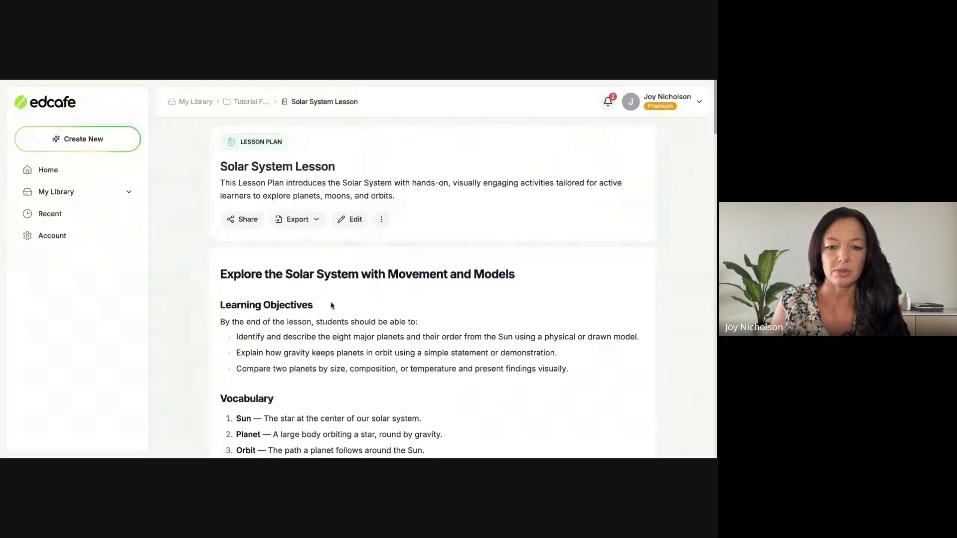
# - View the lesson plan's sharing options, including its public share link and QR code
pyautogui.click(247, 223)
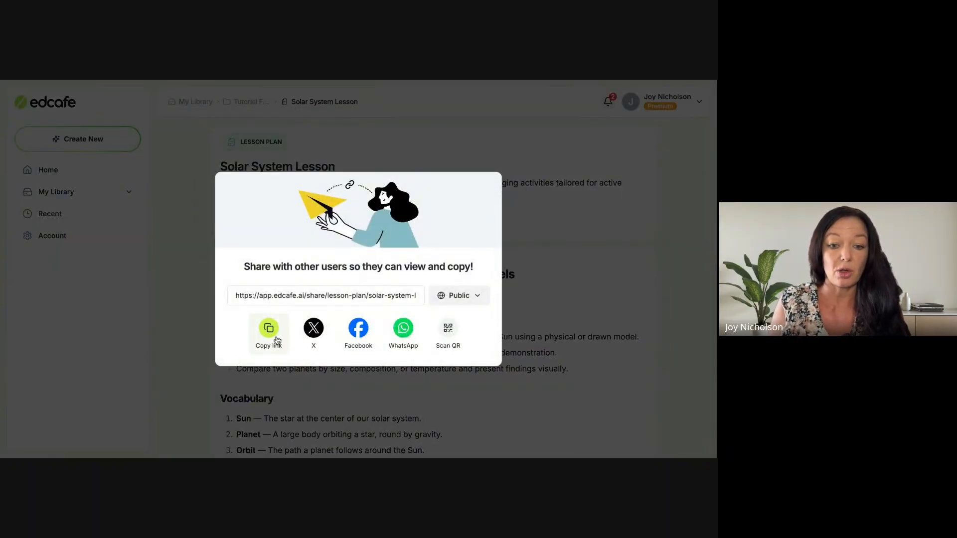
pyautogui.moveTo(324, 295); pyautogui.dragTo(426, 300)
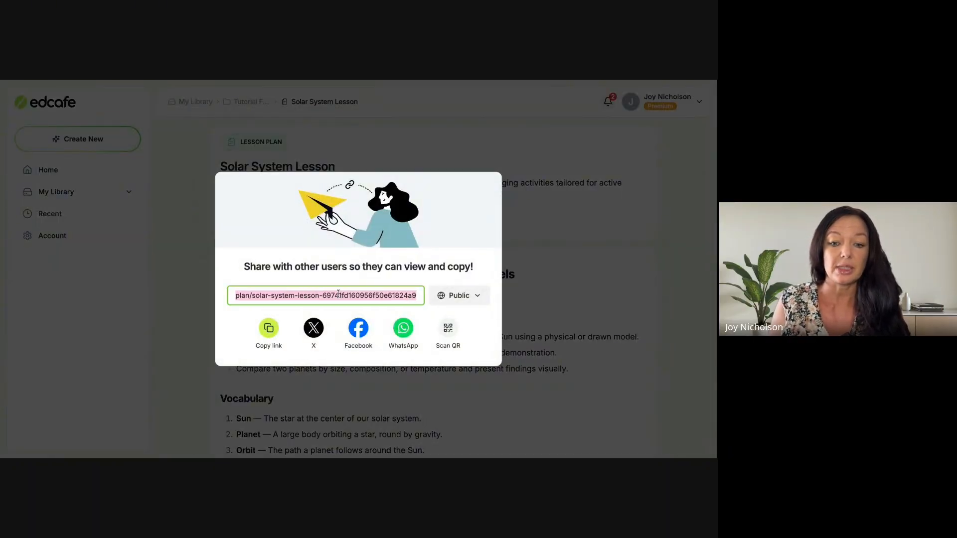
pyautogui.click(449, 331)
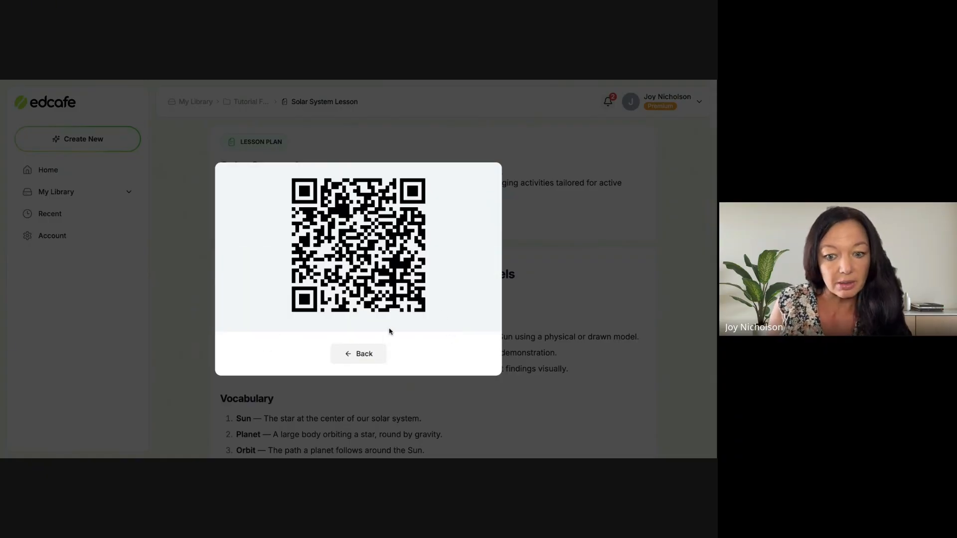
pyautogui.click(364, 353)
pyautogui.click(507, 249)
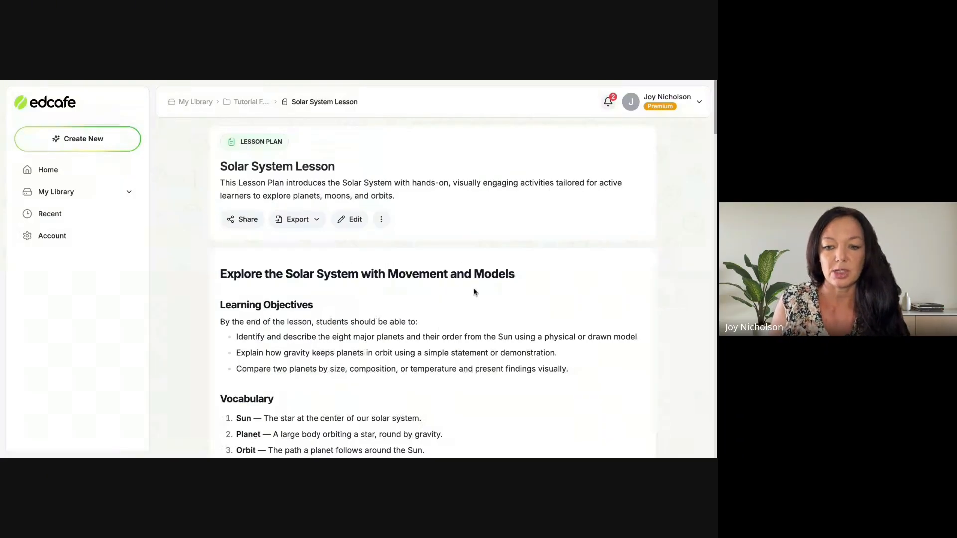
# - Check the lesson plan's additional actions, such as Translate, Rename, Move and Clone, and skim the plan down to Homework
pyautogui.click(382, 220)
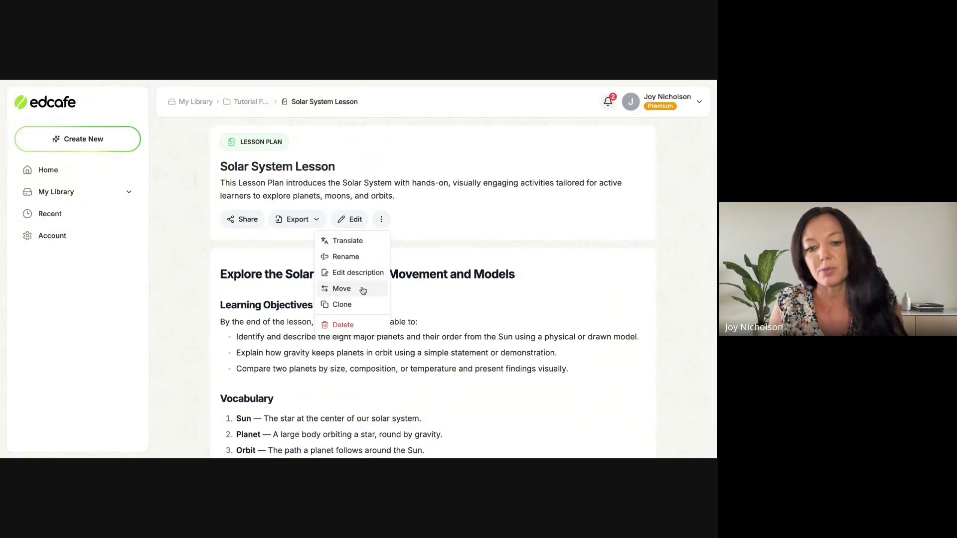
pyautogui.click(447, 232)
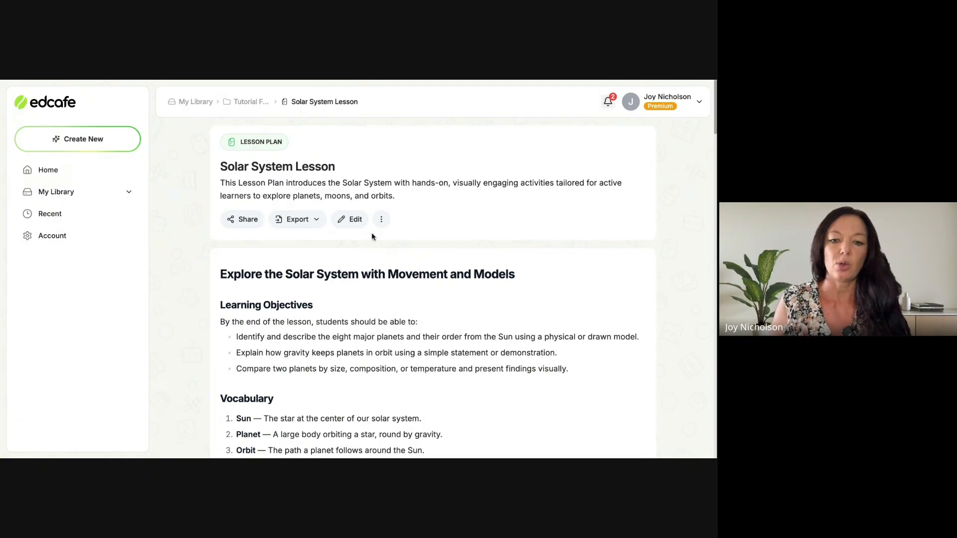
pyautogui.scroll(-20, 455, 252)
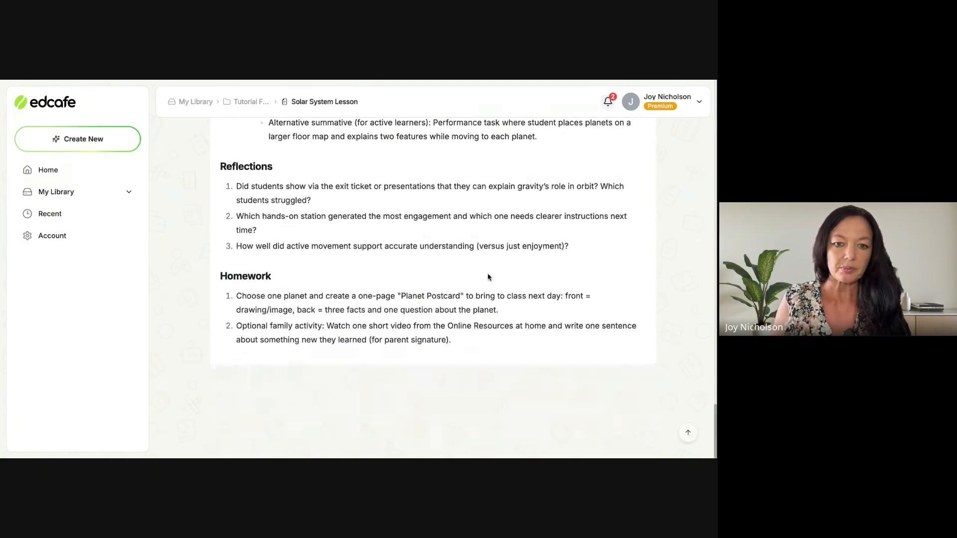
pyautogui.scroll(20, 489, 278)
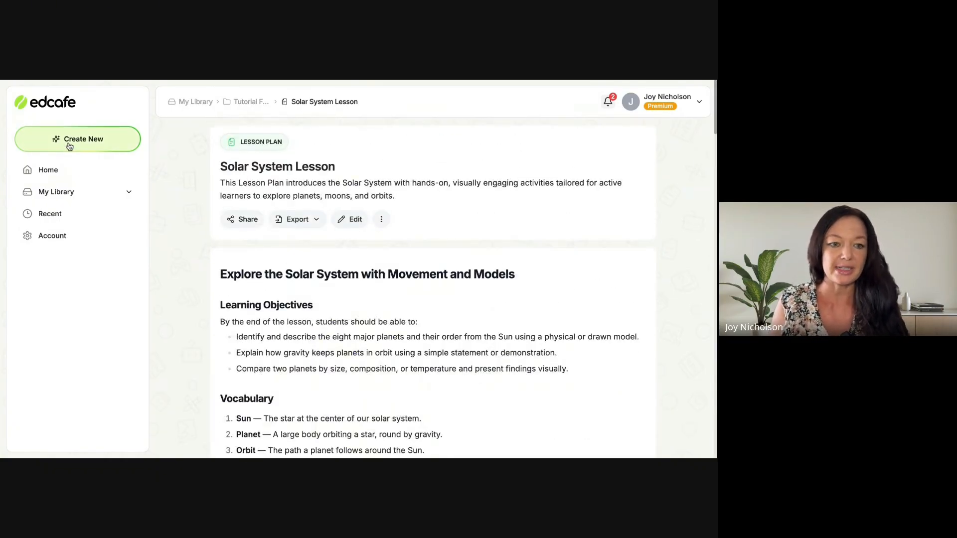
# - Return to the home page and start a new flashcard set with the topic "Solar System"
pyautogui.click(44, 170)
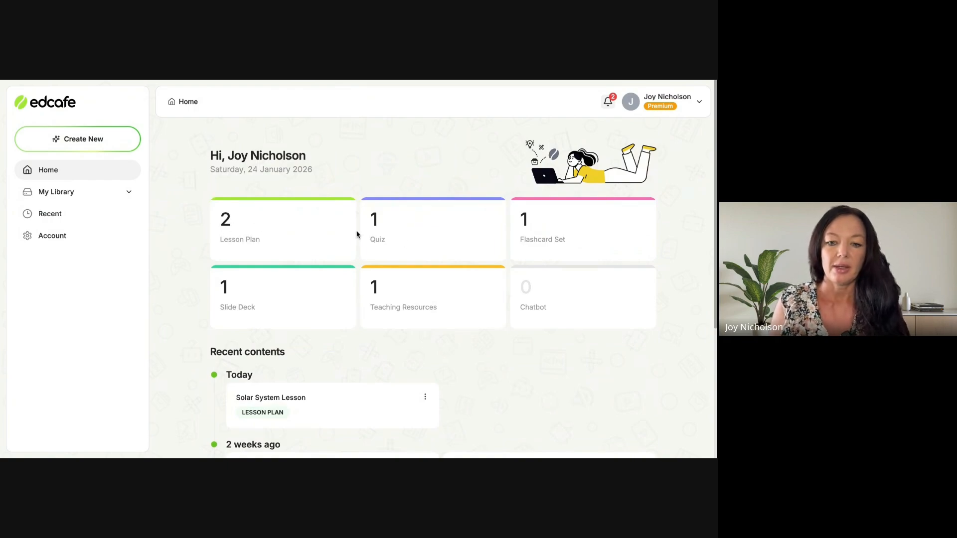
pyautogui.click(74, 140)
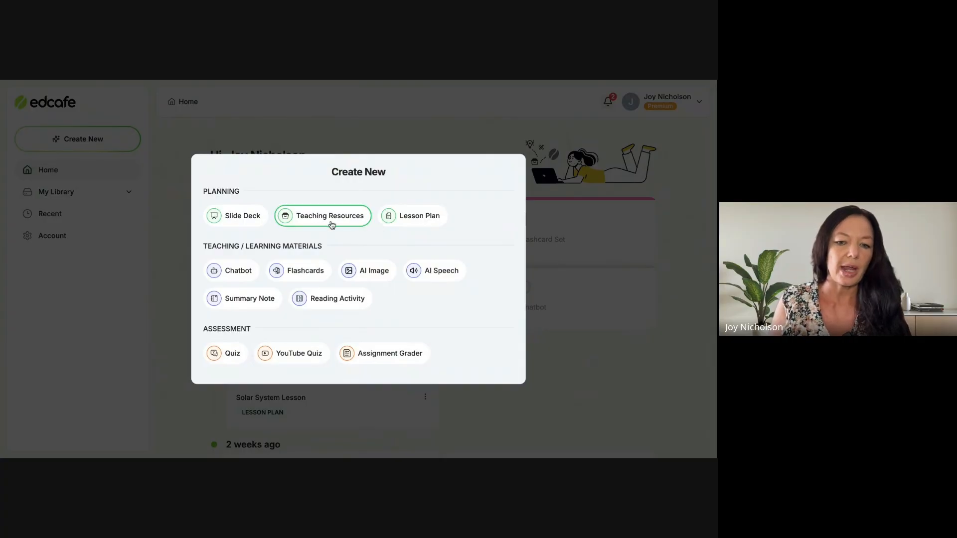
pyautogui.click(300, 269)
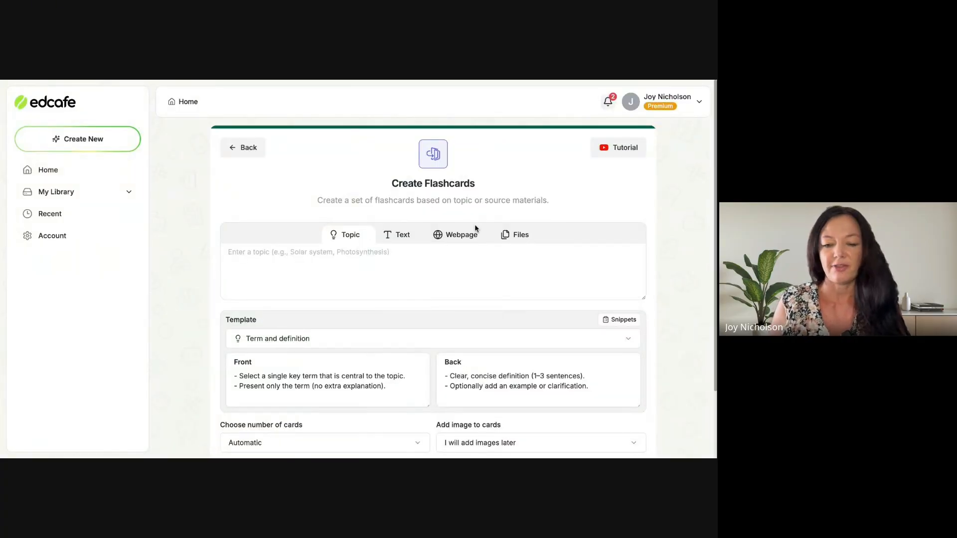
pyautogui.click(475, 255)
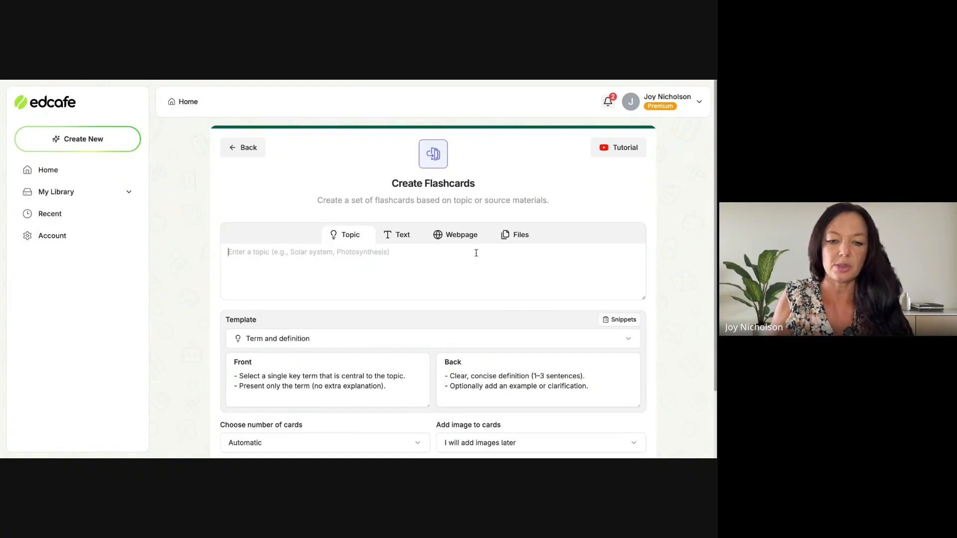
pyautogui.write('Solar System')
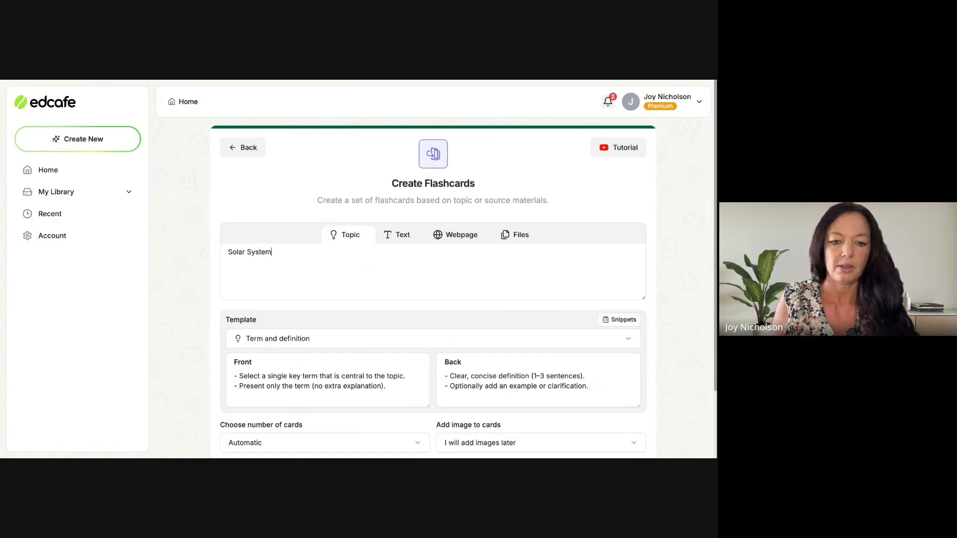
# - Examine the Topic, Text, Webpage and Files source options for creating the flashcards
pyautogui.click(405, 238)
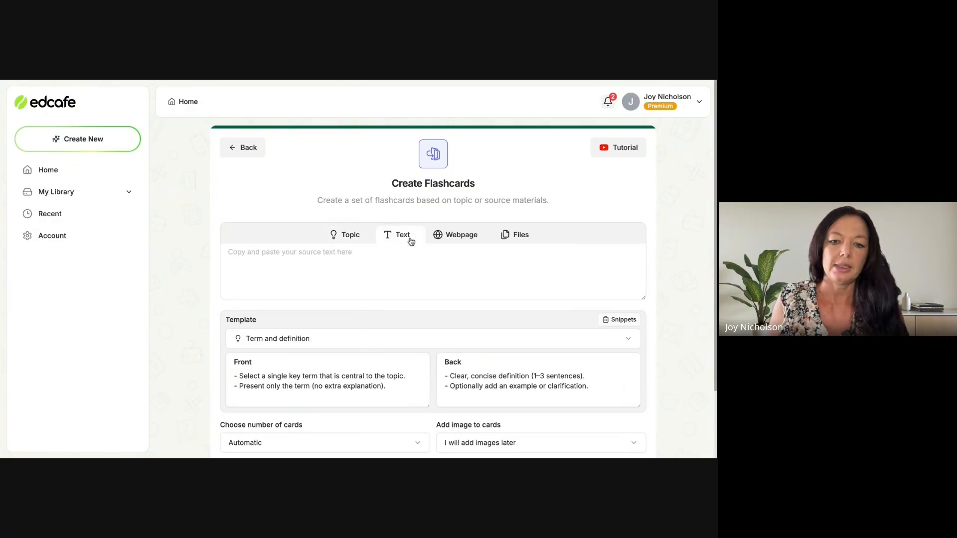
pyautogui.click(360, 237)
pyautogui.click(415, 237)
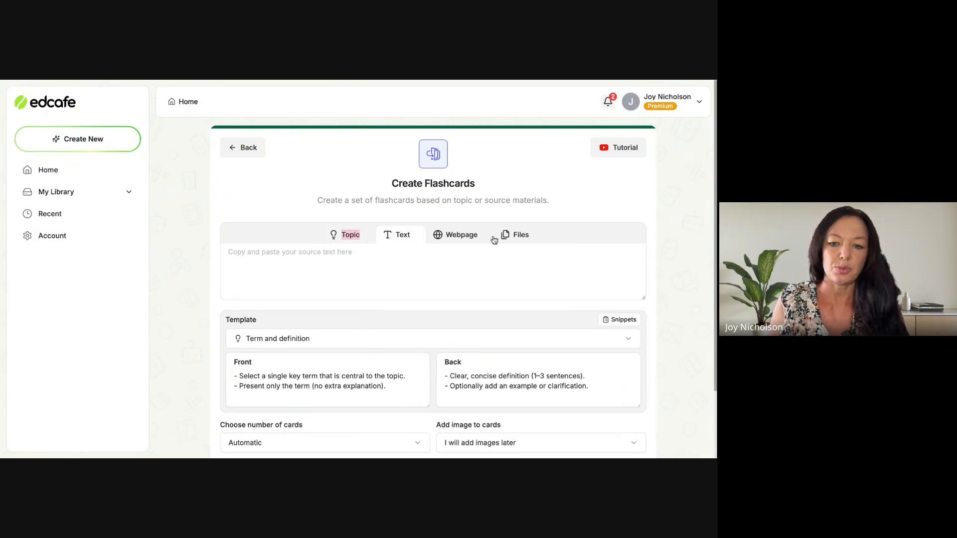
pyautogui.click(461, 243)
pyautogui.click(392, 259)
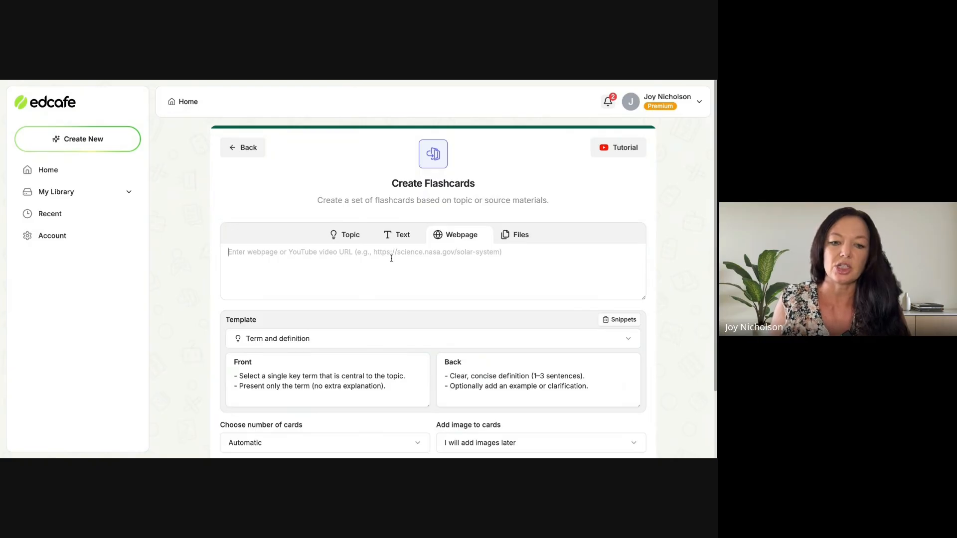
pyautogui.click(515, 239)
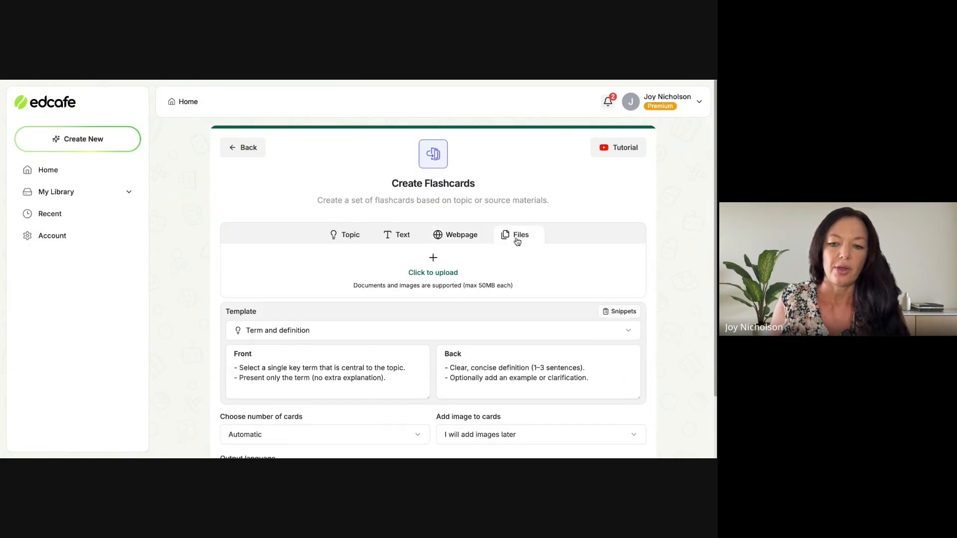
pyautogui.click(347, 236)
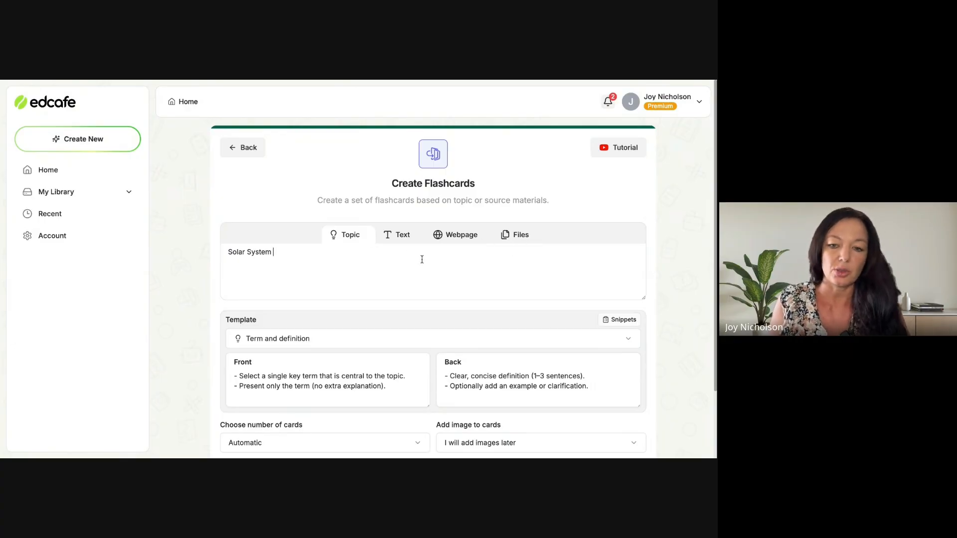
pyautogui.click(451, 241)
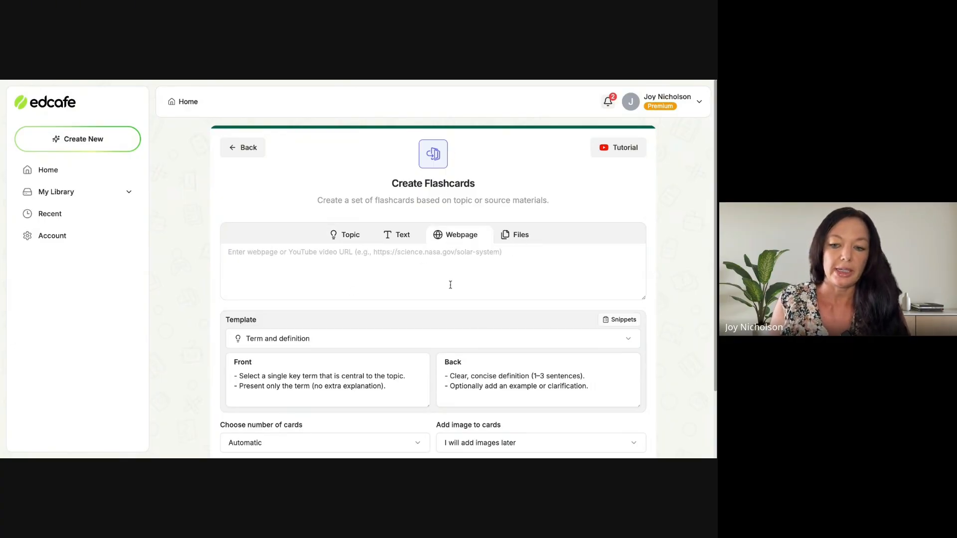
# - Review the flashcard template choices and set the template to Question and answer
pyautogui.click(315, 346)
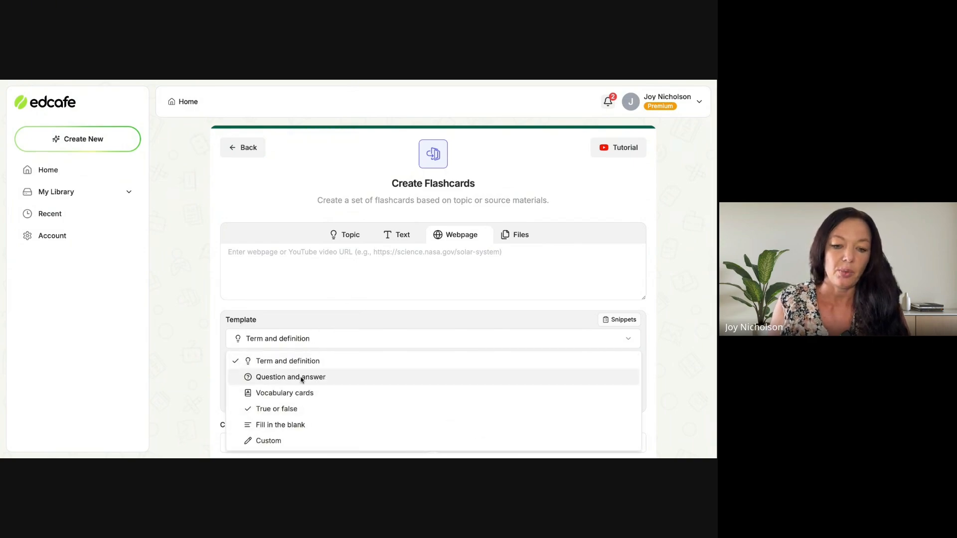
pyautogui.click(309, 286)
pyautogui.scroll(-2, 416, 270)
pyautogui.scroll(2, 416, 270)
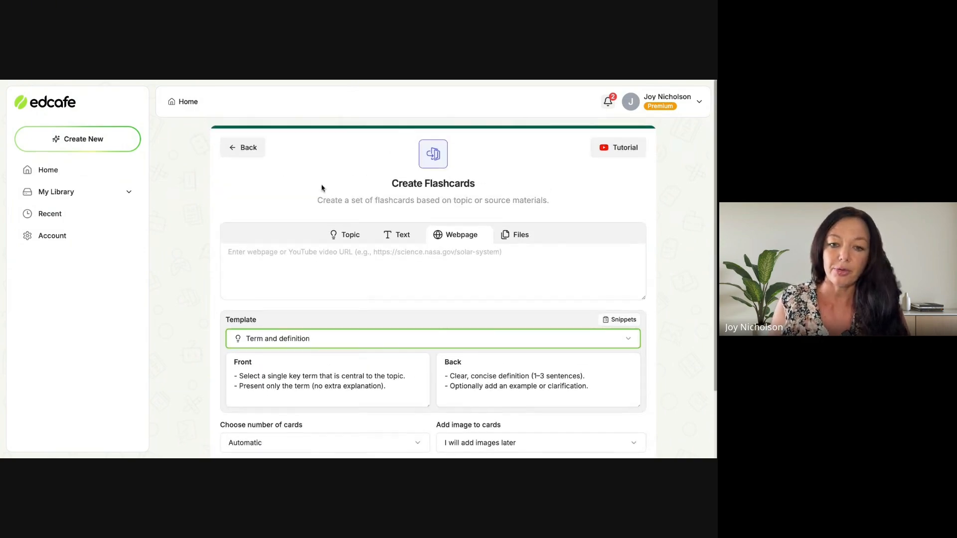
pyautogui.scroll(-2, 365, 287)
pyautogui.click(294, 260)
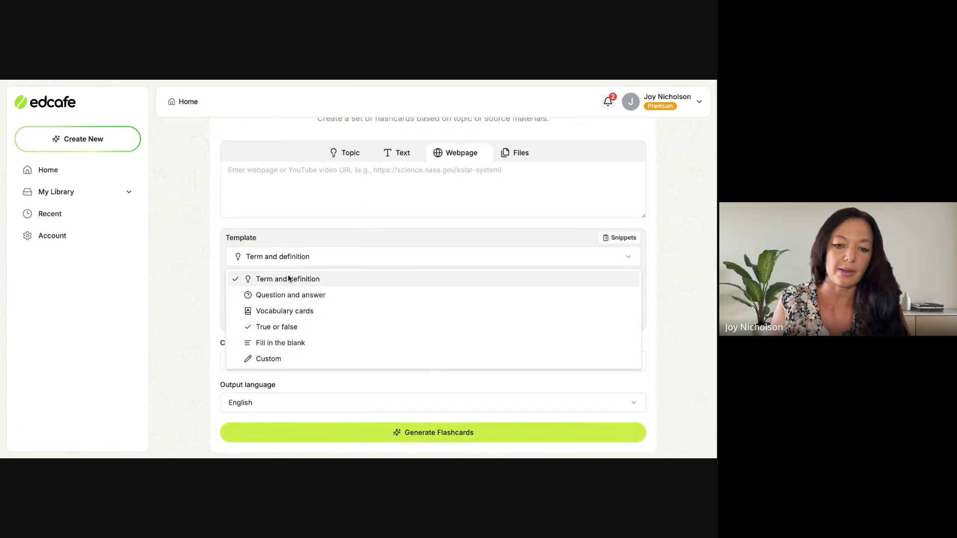
pyautogui.click(291, 297)
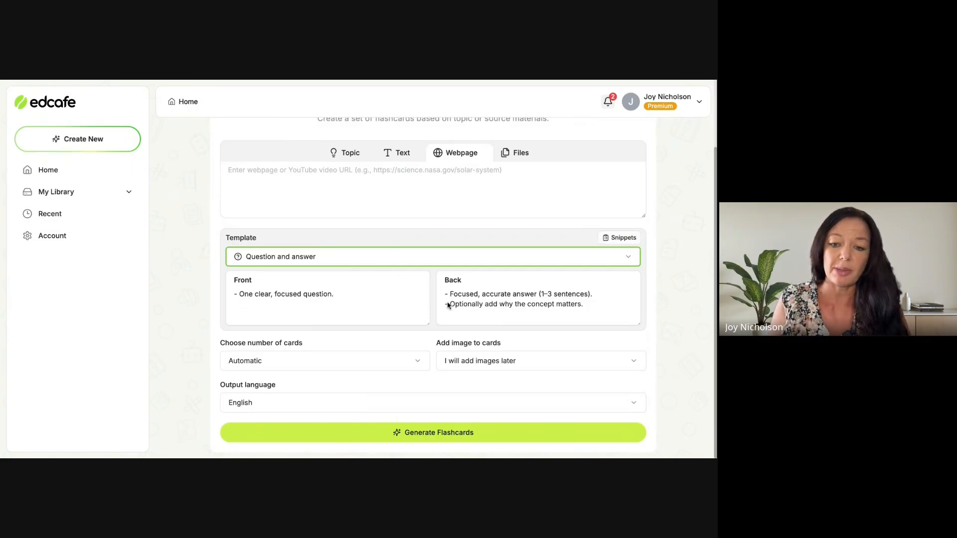
pyautogui.click(590, 305)
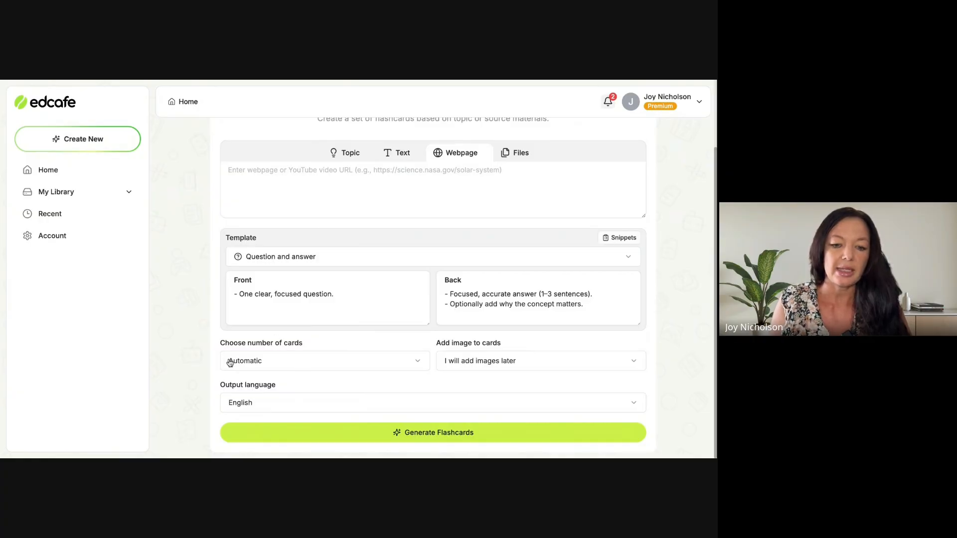
# - Set the number of cards to 5 and have images automatically added to the front
pyautogui.click(344, 365)
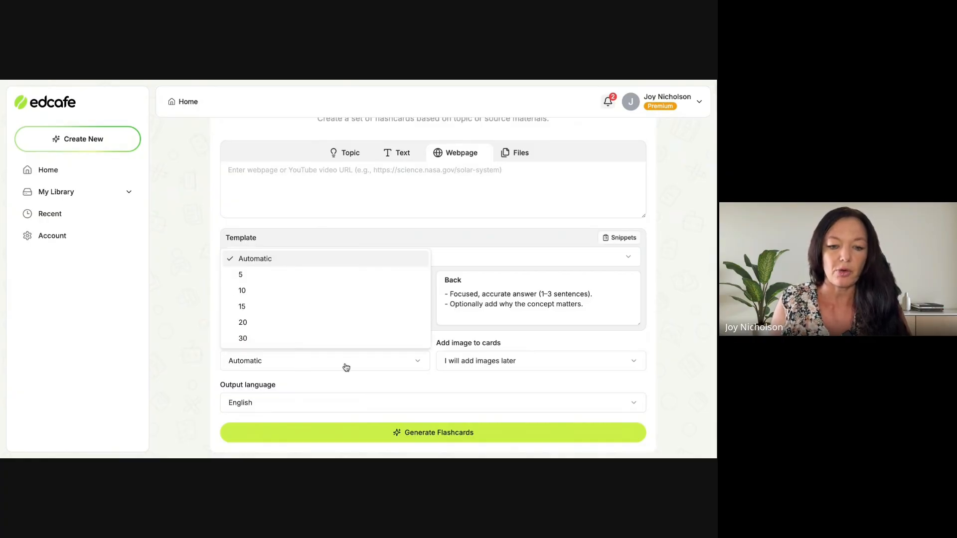
pyautogui.click(240, 273)
pyautogui.click(429, 339)
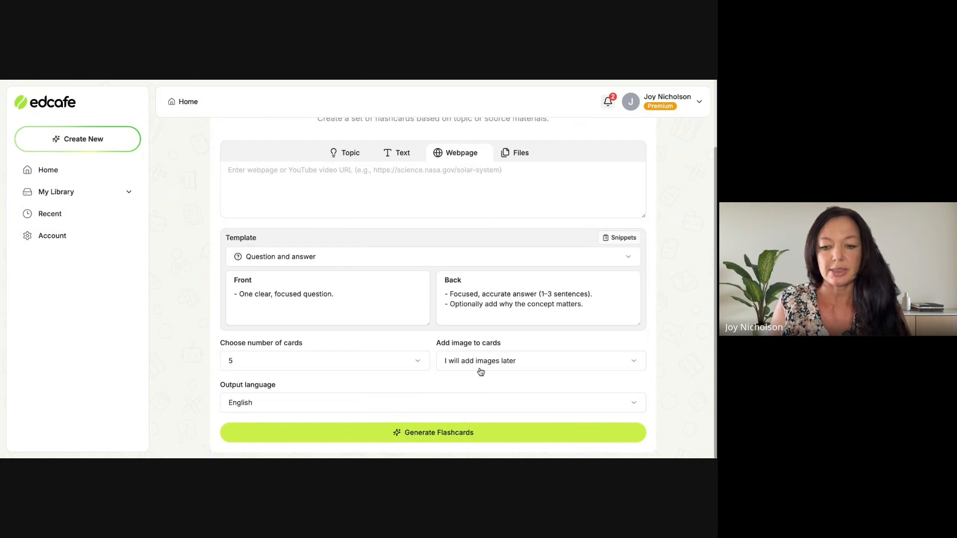
pyautogui.click(545, 362)
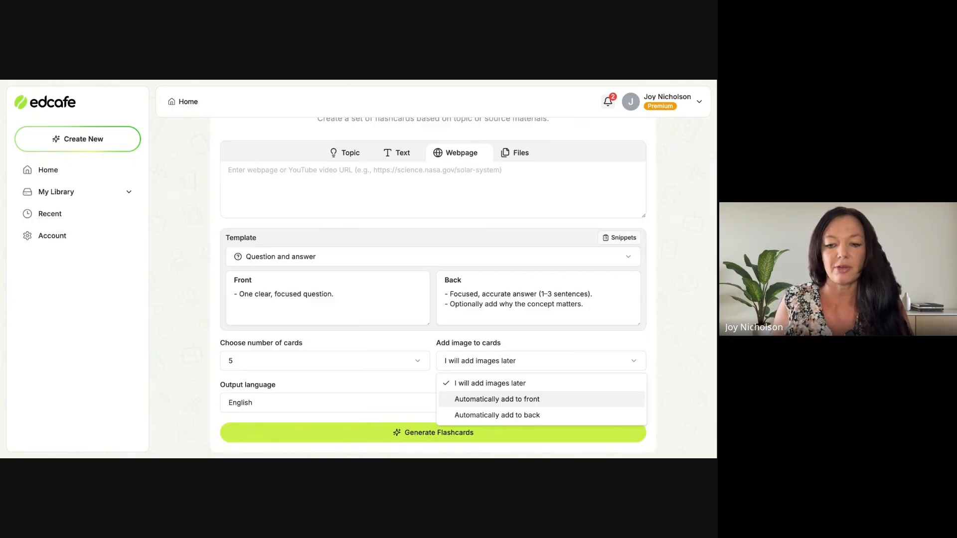
pyautogui.click(400, 299)
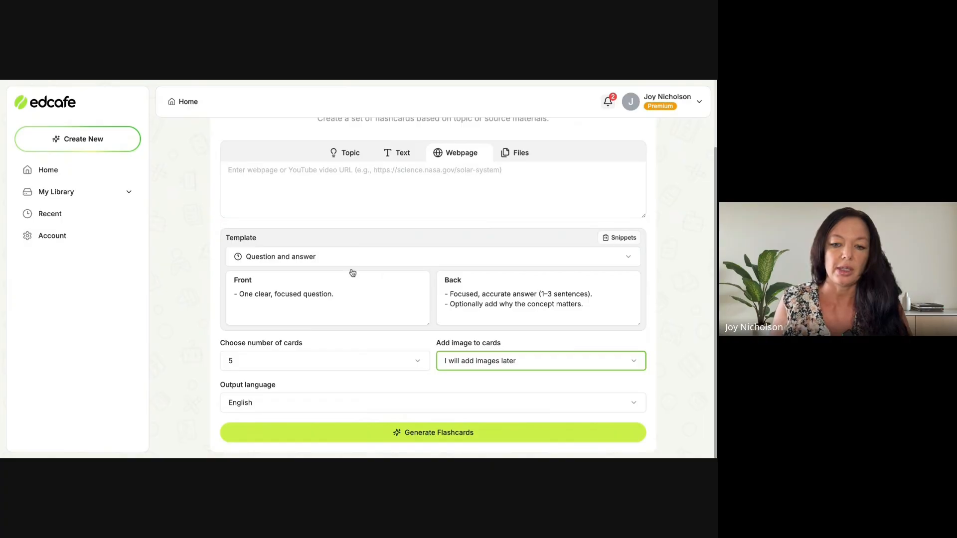
pyautogui.click(504, 357)
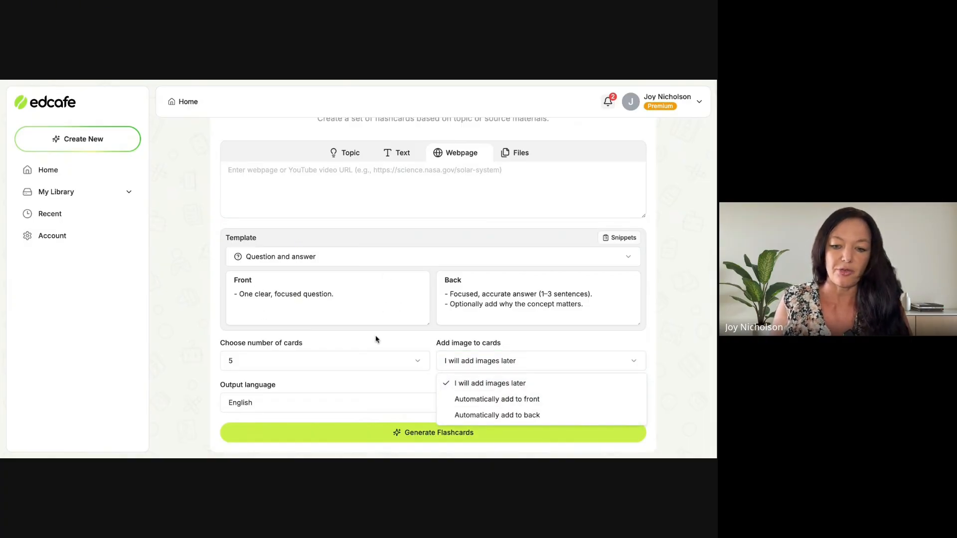
pyautogui.click(491, 400)
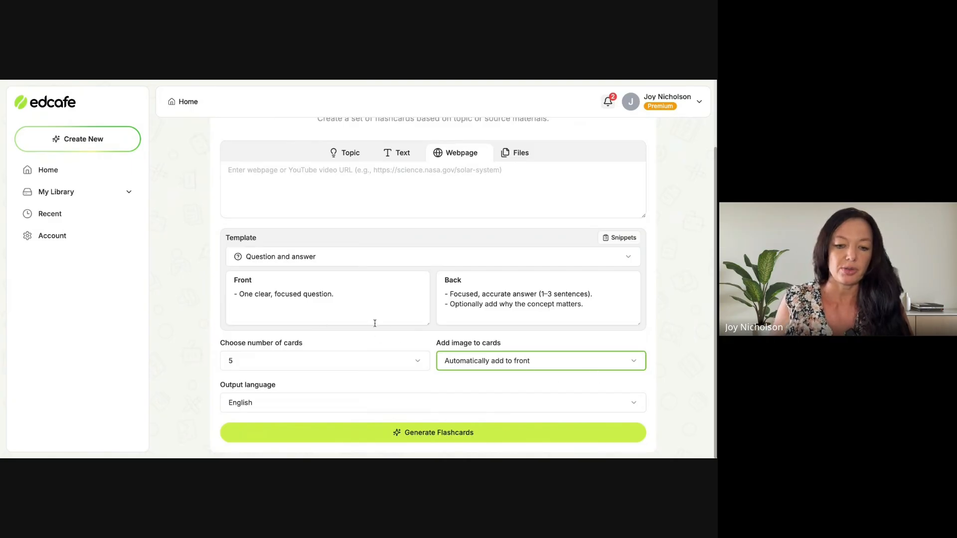
# - Switch the source back to the topic "Solar System", generate the flashcards and skim the first cards
pyautogui.click(436, 435)
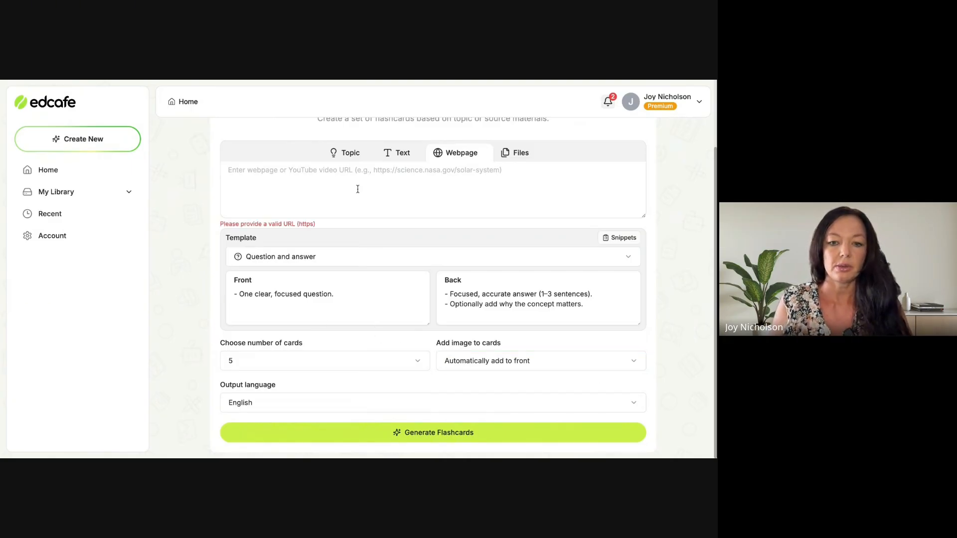
pyautogui.click(345, 151)
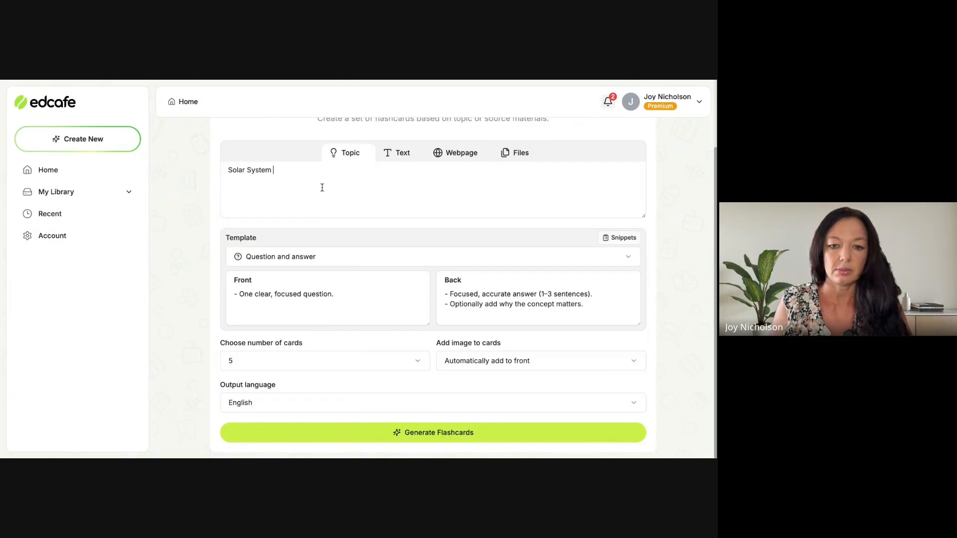
pyautogui.click(436, 435)
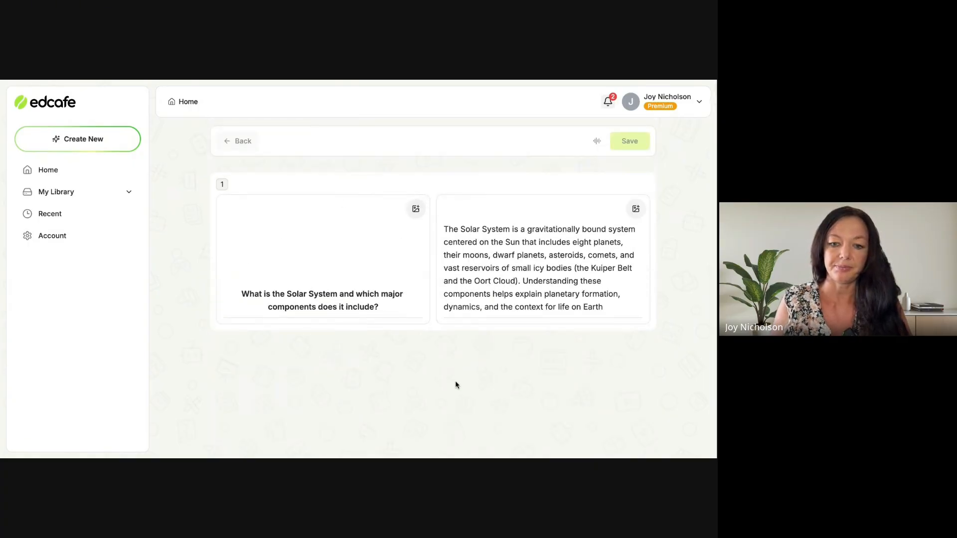
pyautogui.scroll(-2, 317, 298)
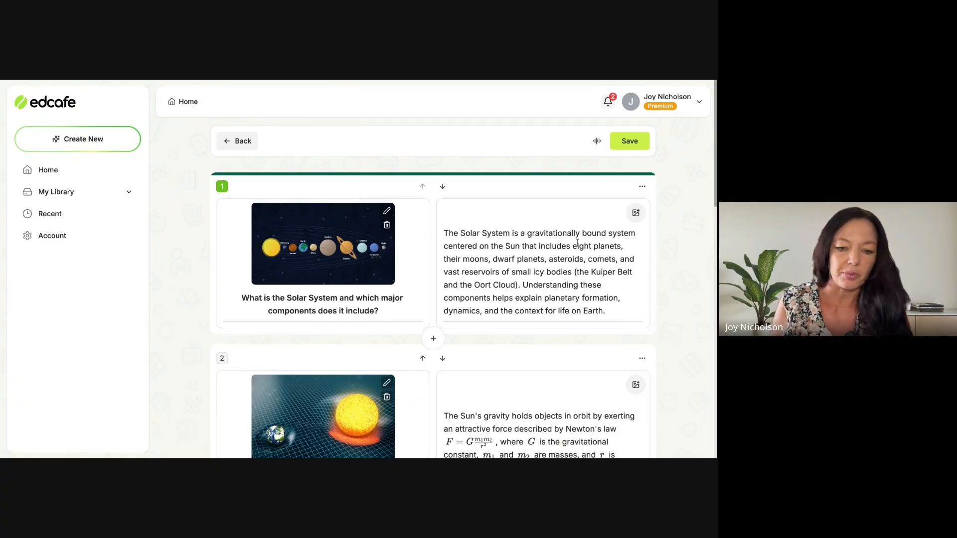
pyautogui.scroll(-4, 577, 243)
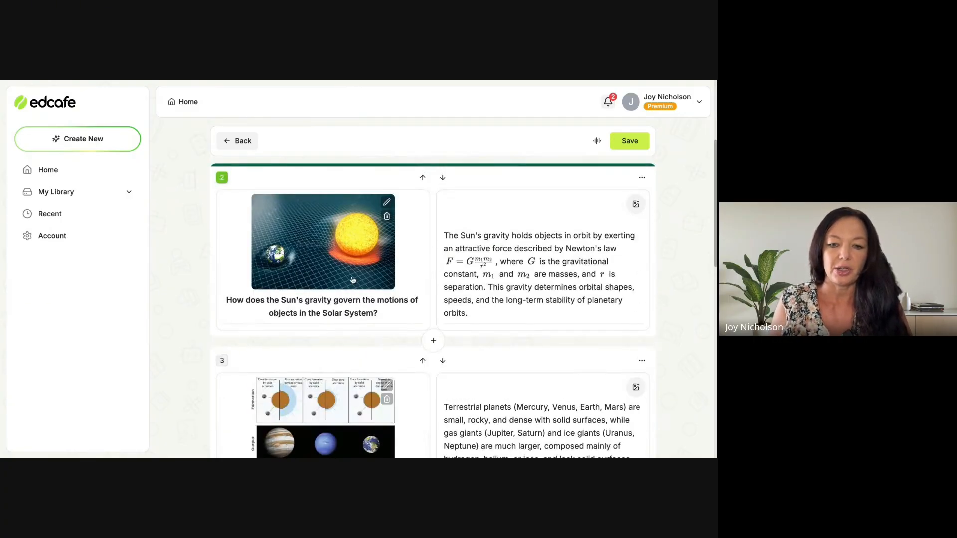
# - Open the first card's front image for replacement and browse the "solar system diagram" search results
pyautogui.scroll(4, 352, 280)
pyautogui.click(387, 210)
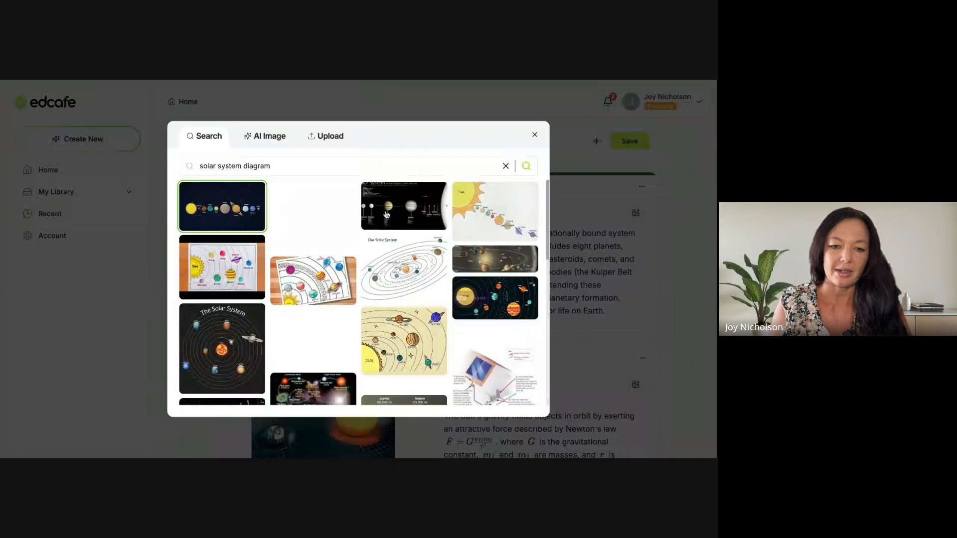
pyautogui.scroll(-8, 349, 279)
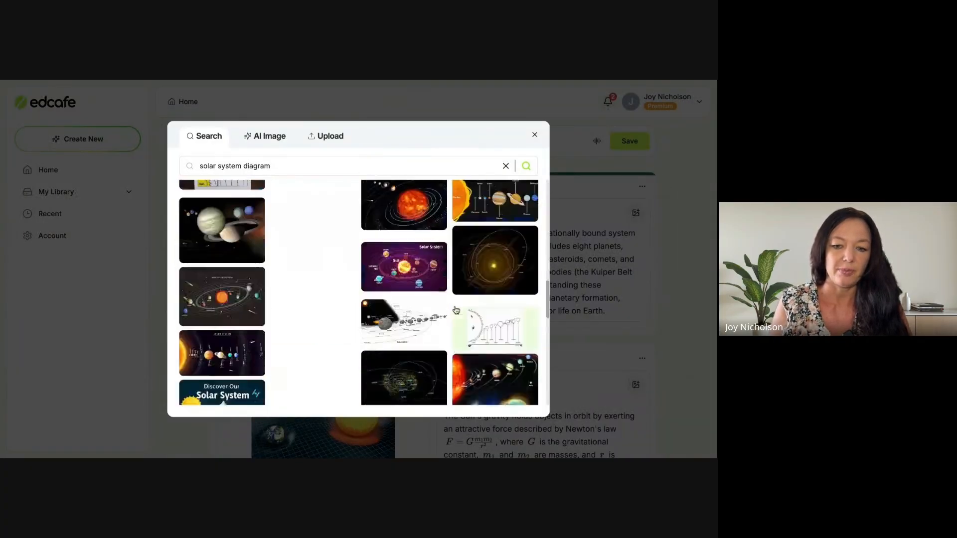
pyautogui.scroll(-6, 456, 310)
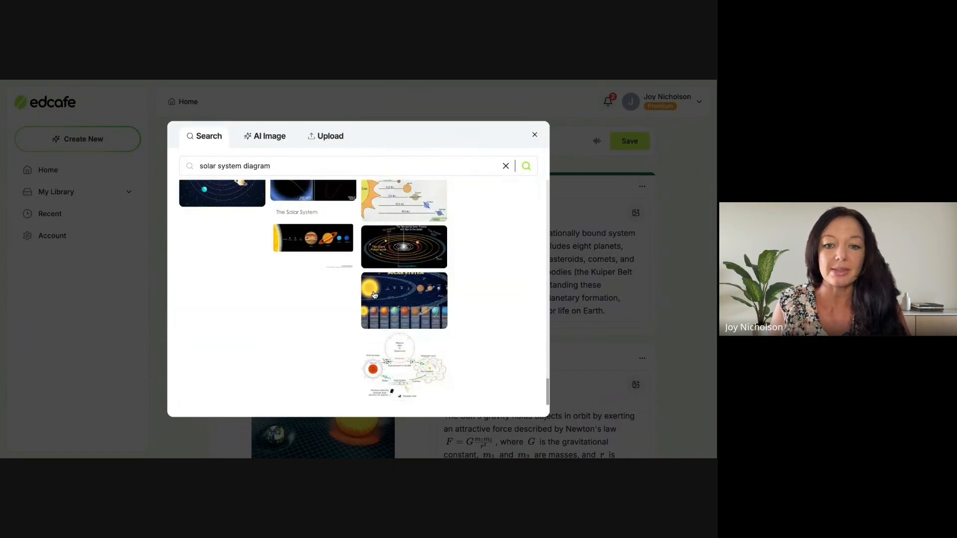
pyautogui.scroll(8, 374, 295)
pyautogui.scroll(-8, 325, 282)
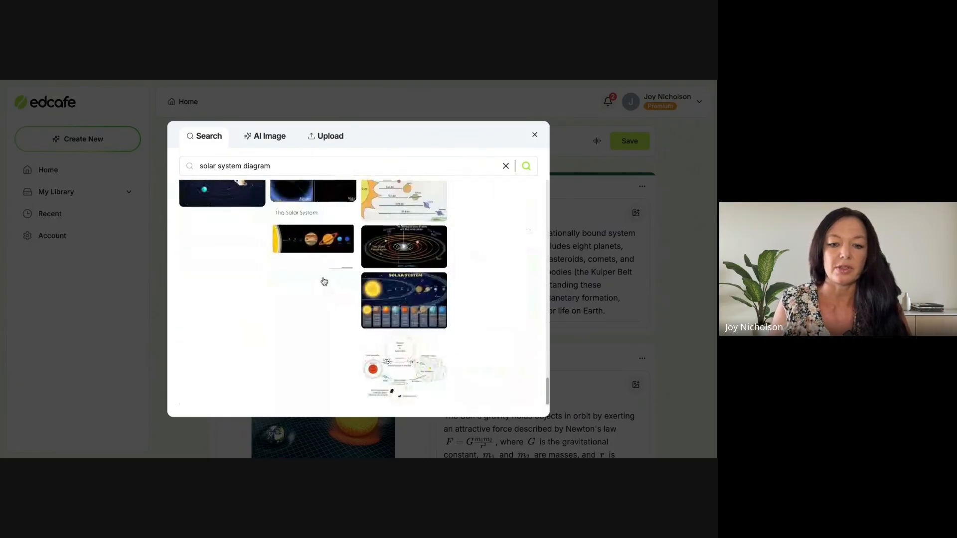
# - Generate AI images for the first card from the description "The sun in a pixar style" in the Digital painting style
pyautogui.click(272, 137)
pyautogui.click(206, 168)
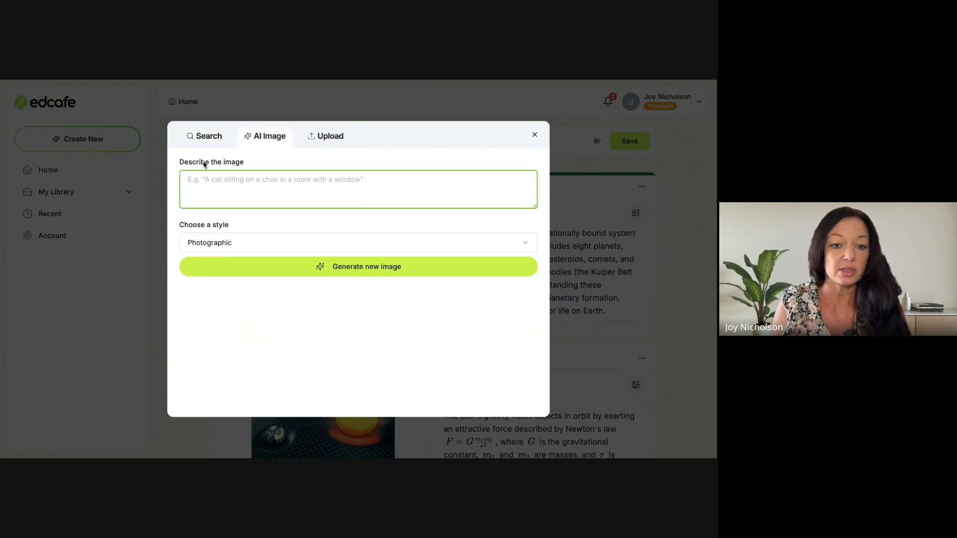
pyautogui.write('The sun in a pixar style')
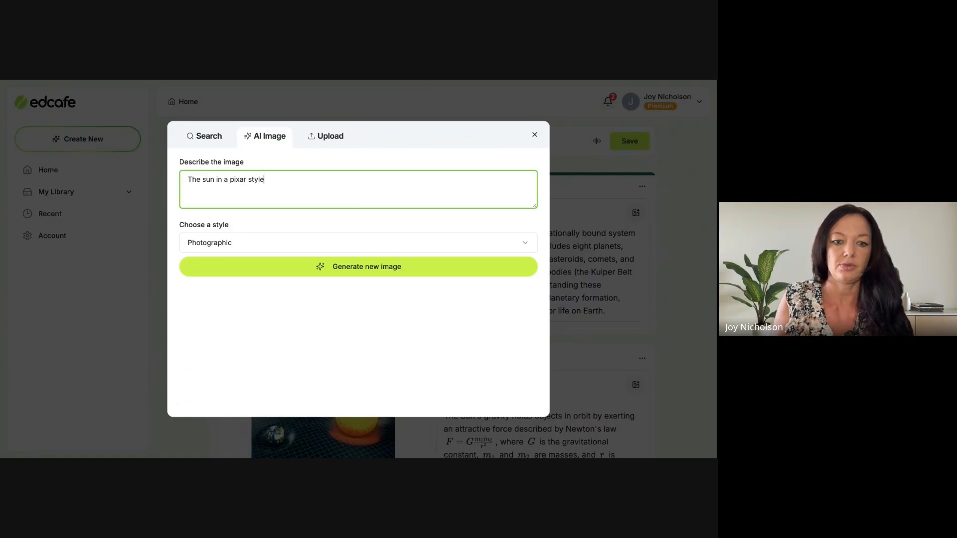
pyautogui.click(212, 245)
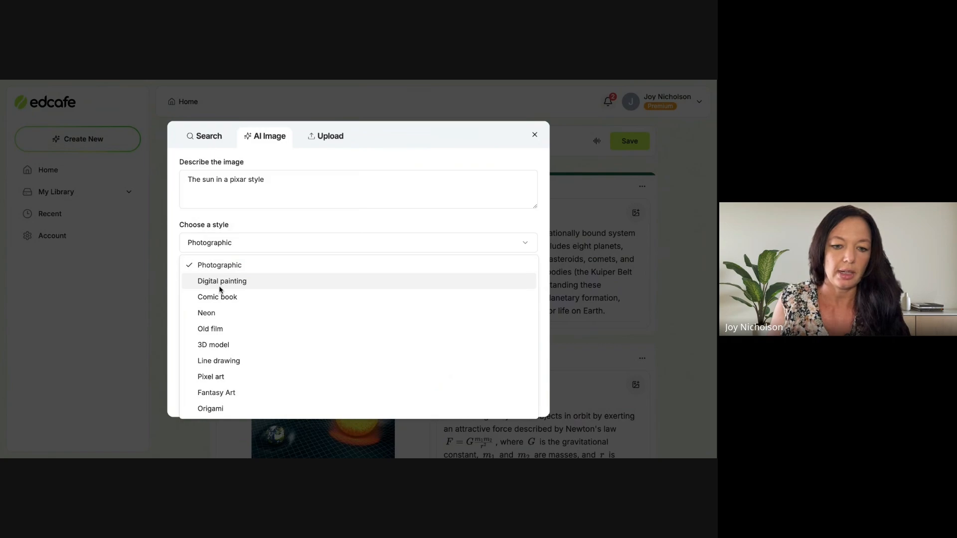
pyautogui.click(249, 283)
pyautogui.click(284, 269)
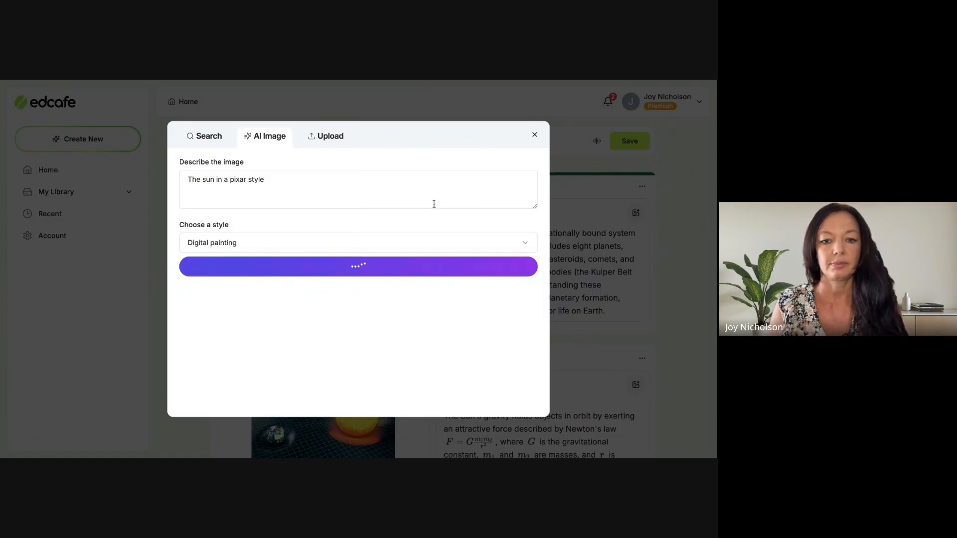
pyautogui.scroll(-1, 357, 241)
pyautogui.moveTo(276, 344)
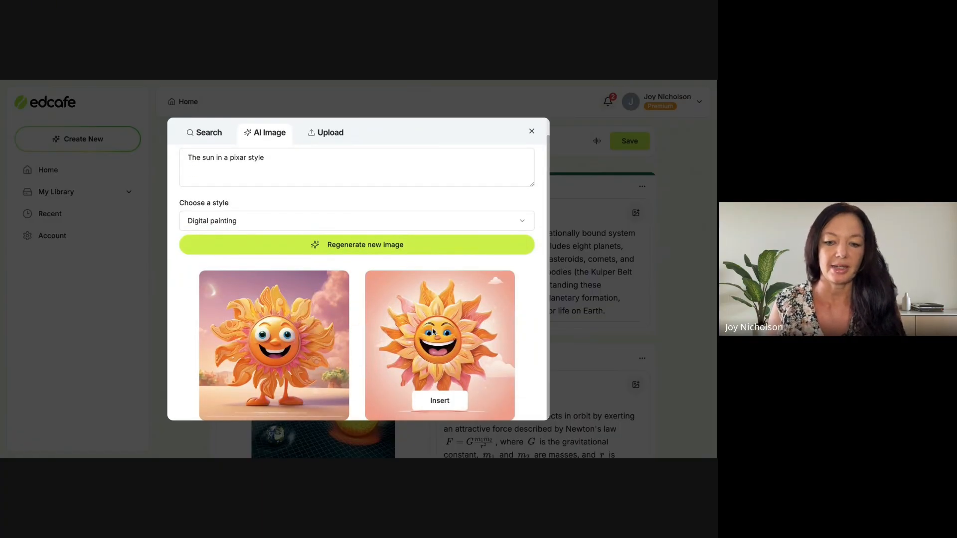
pyautogui.scroll(1, 439, 349)
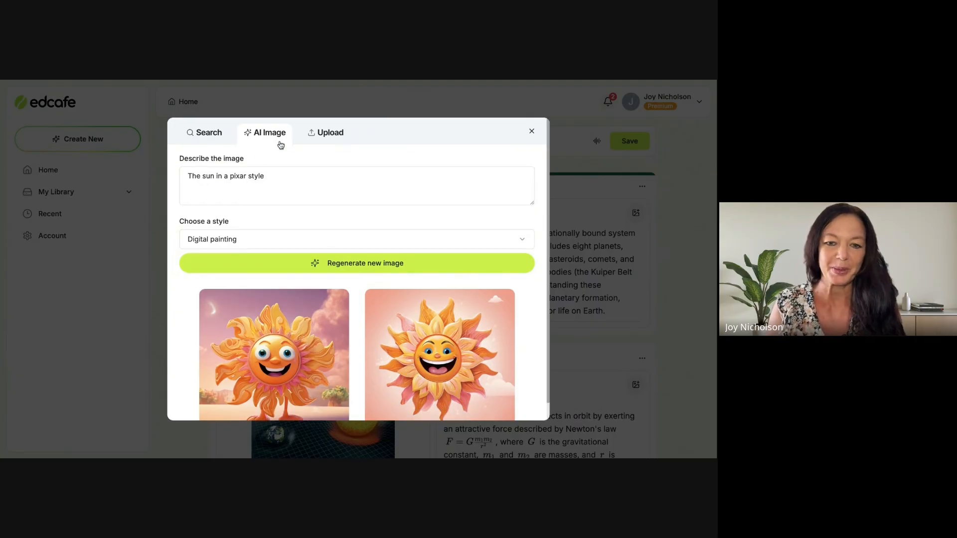
# - Check the image upload option, then replace the first card's front image with the black "The Solar System" orbit diagram from the search results
pyautogui.click(308, 135)
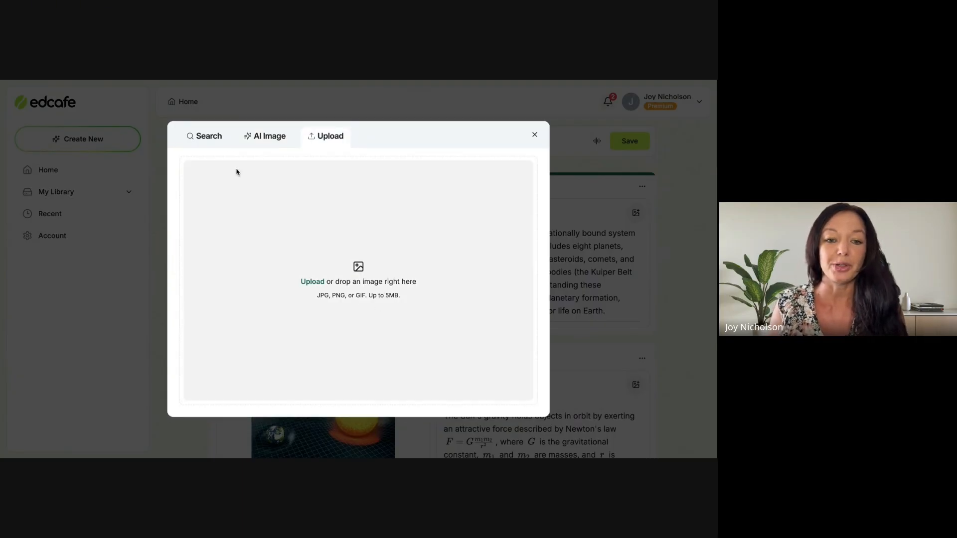
pyautogui.click(204, 135)
pyautogui.scroll(-2, 305, 211)
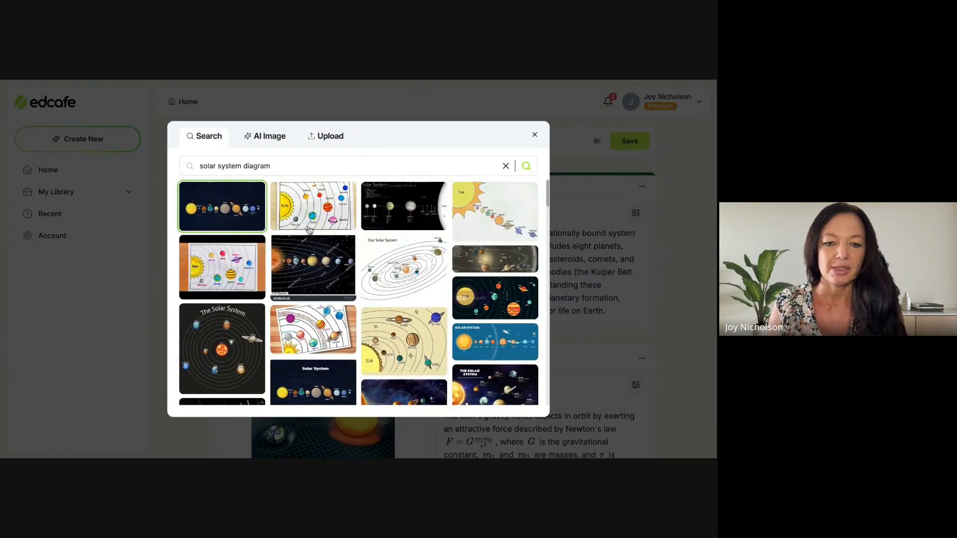
pyautogui.click(351, 274)
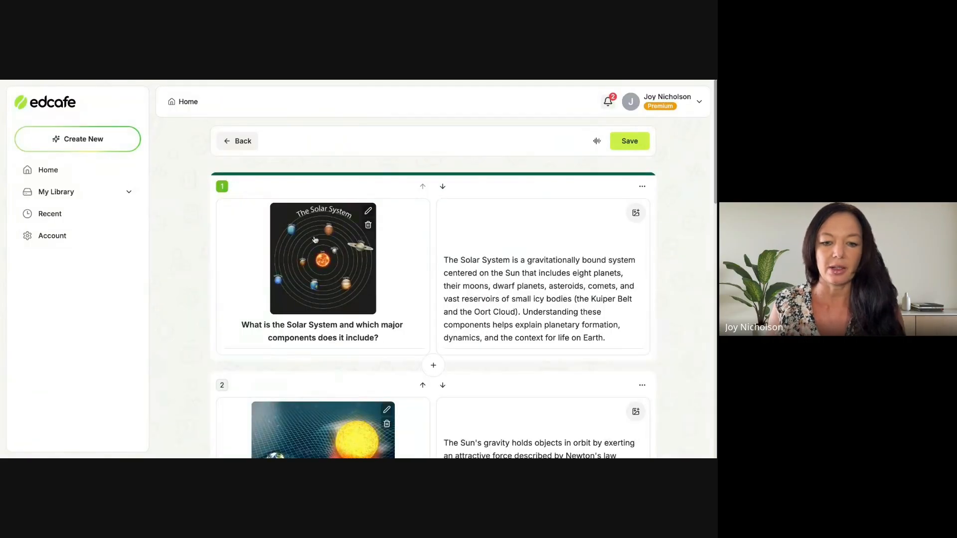
# - View the image options for the back of the first card and close them without adding an image
pyautogui.scroll(-1, 578, 230)
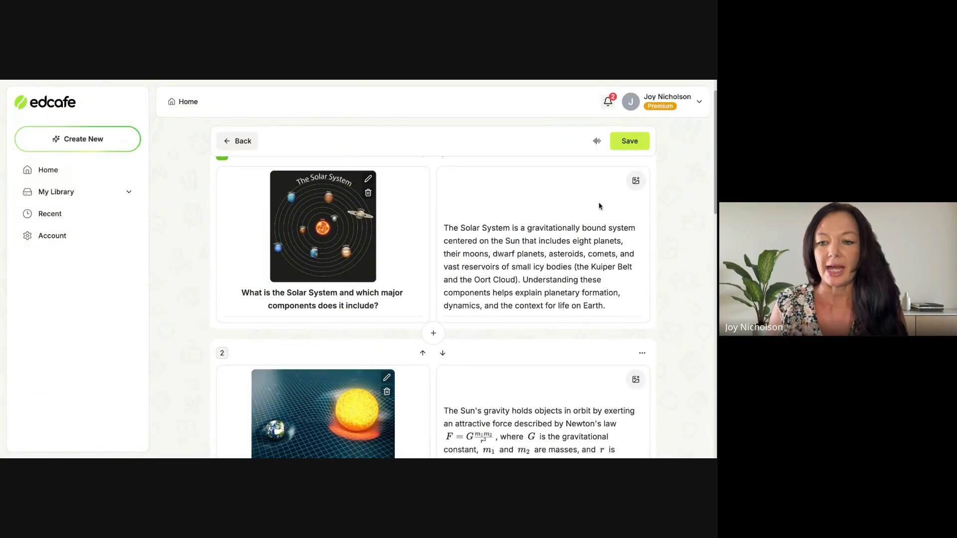
pyautogui.click(636, 181)
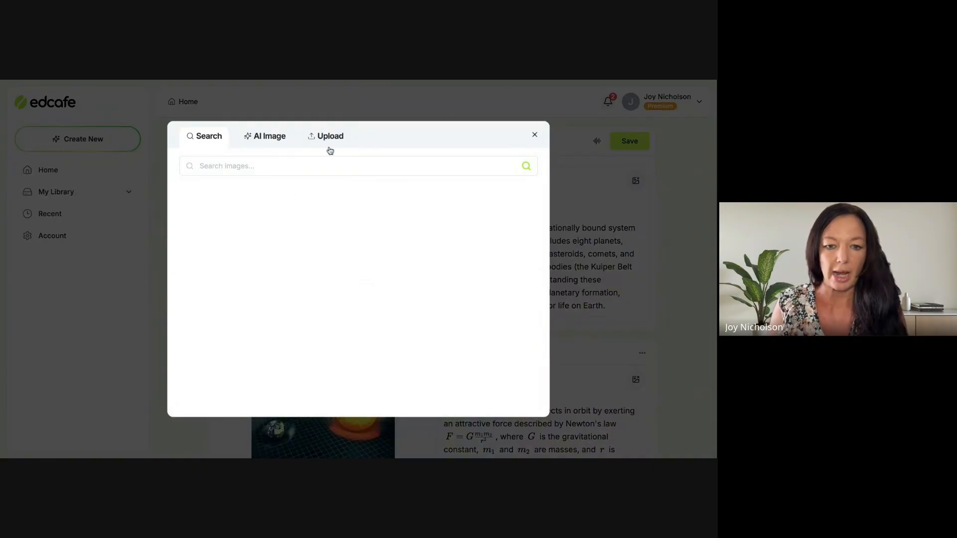
pyautogui.click(534, 136)
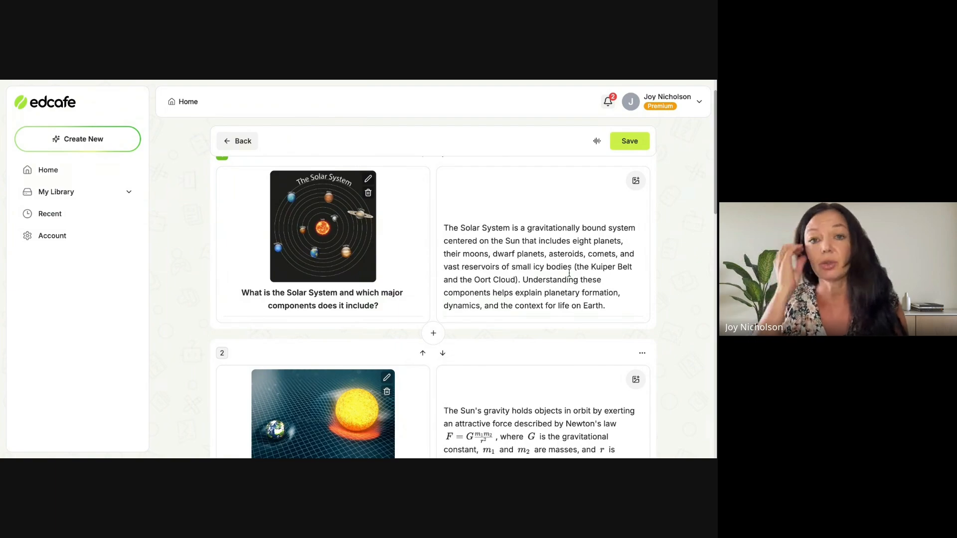
# - Replace the third card's front image with the four-planet picture from the "terrestrial vs gas giants comparison" search results
pyautogui.scroll(-3, 535, 298)
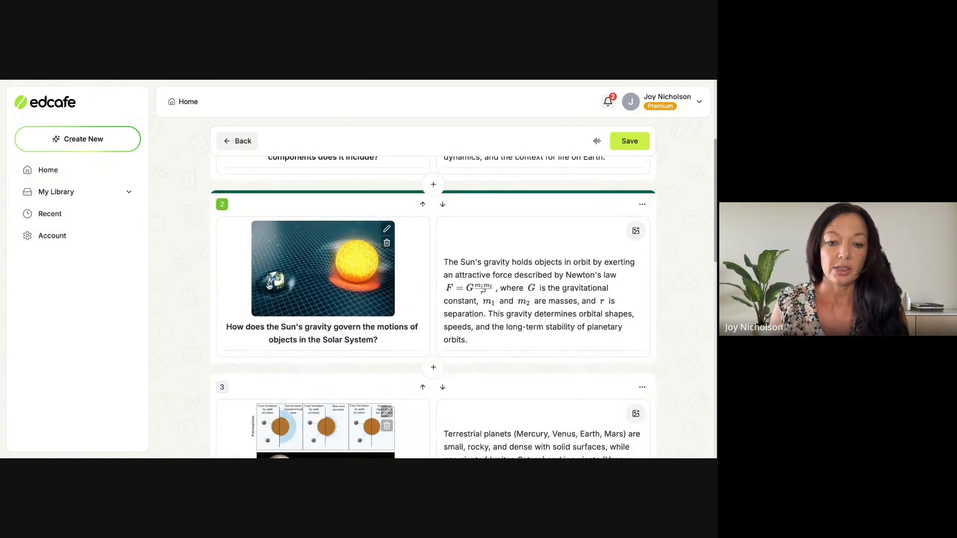
pyautogui.scroll(-3, 337, 309)
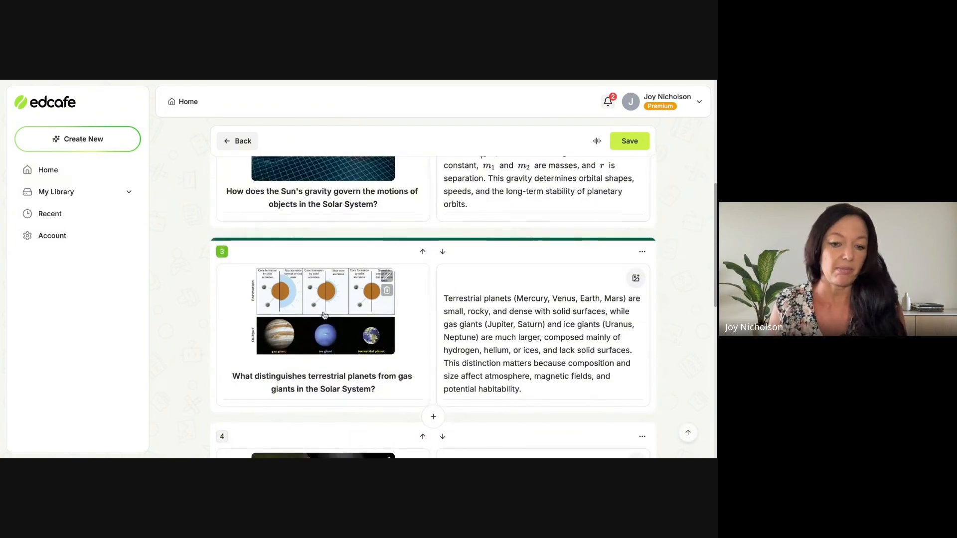
pyautogui.click(322, 315)
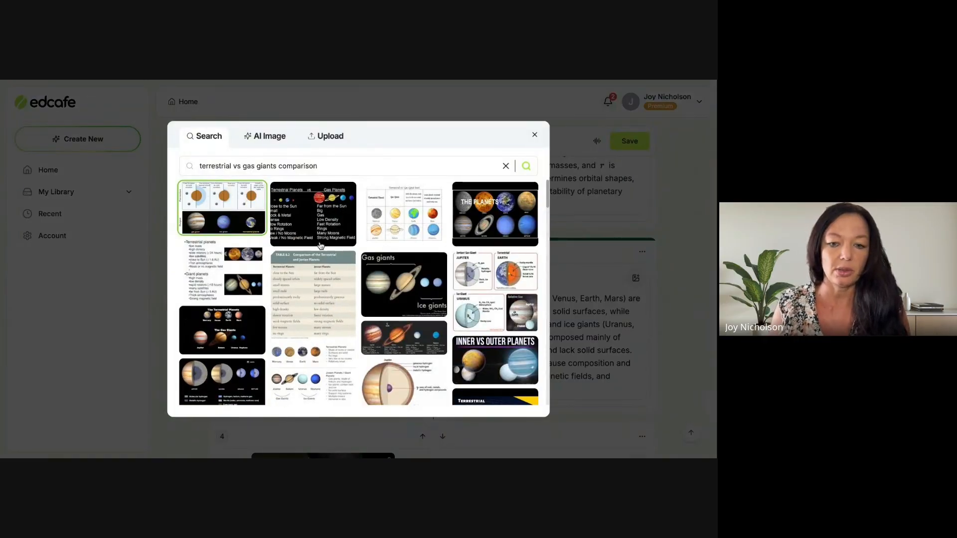
pyautogui.scroll(-5, 407, 262)
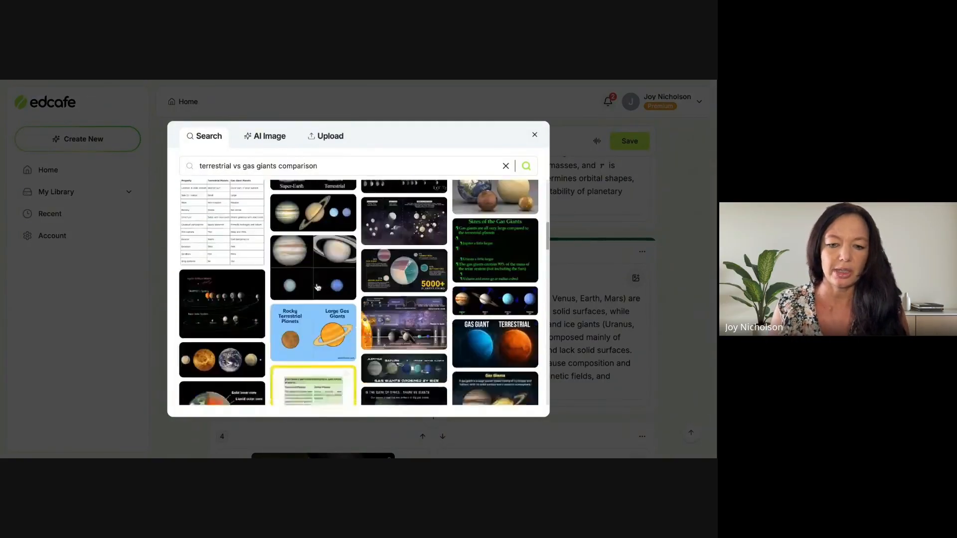
pyautogui.click(486, 280)
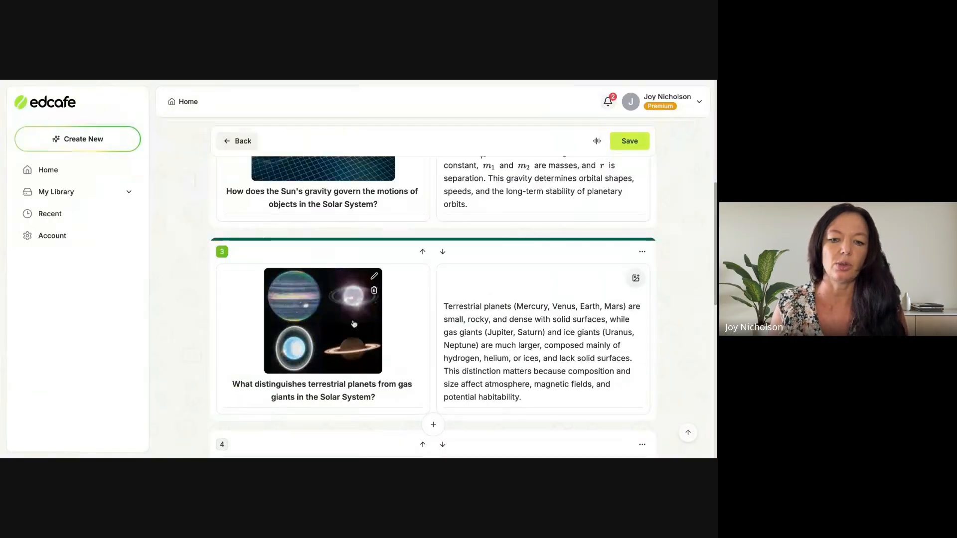
# - Look through the remaining cards and select the Stacy (United States) voice for the flashcard audio
pyautogui.scroll(-6, 396, 316)
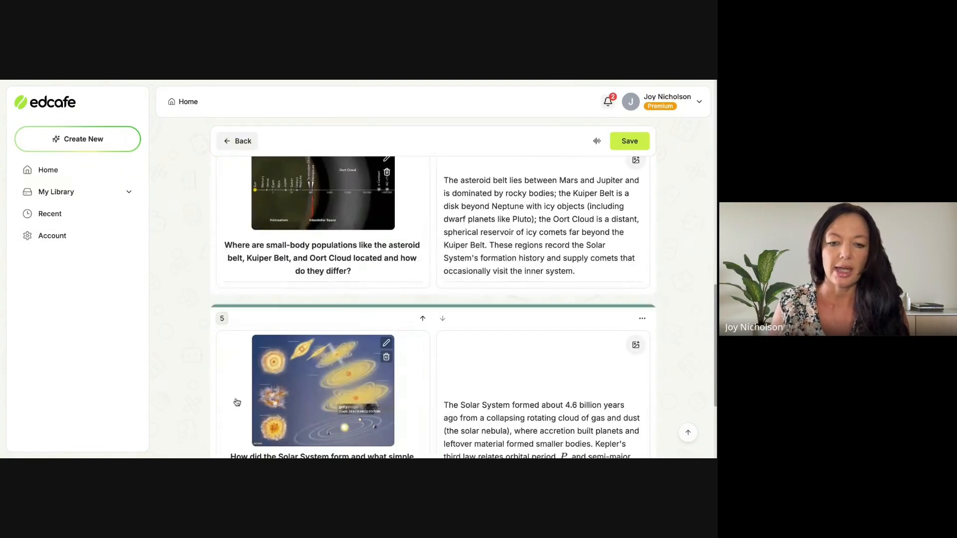
pyautogui.scroll(-3, 406, 288)
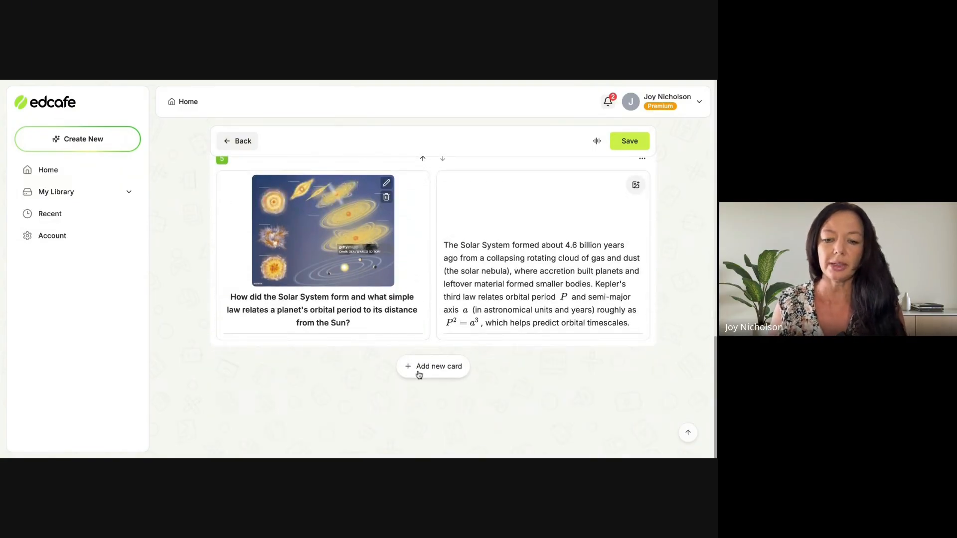
pyautogui.scroll(15, 425, 370)
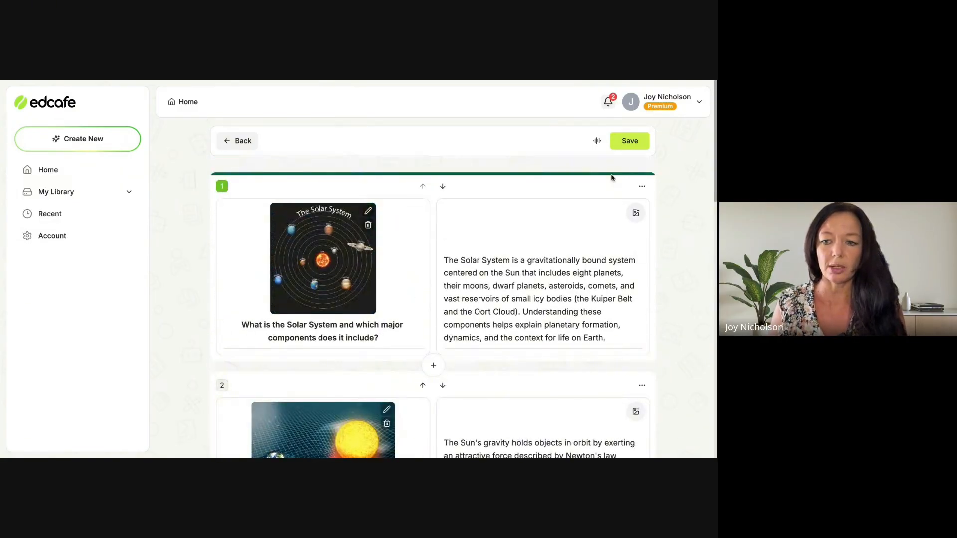
pyautogui.click(594, 148)
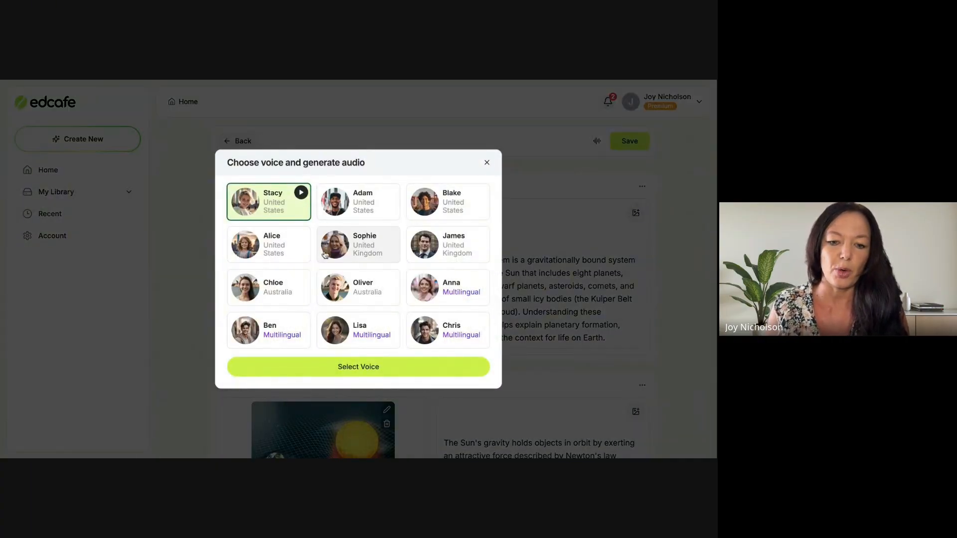
pyautogui.click(336, 367)
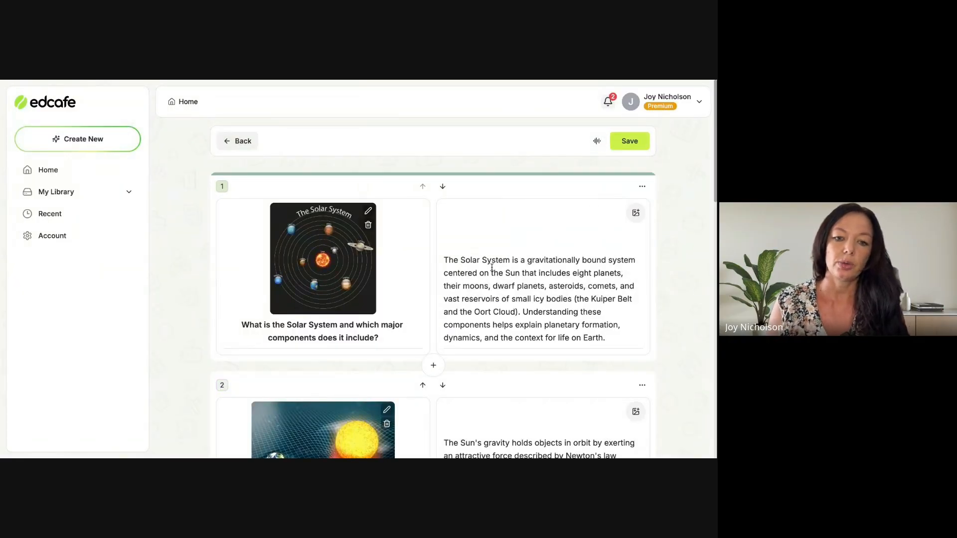
# - Reopen the audio voice choices, preview the Stacy voice and close them without choosing another voice
pyautogui.click(597, 145)
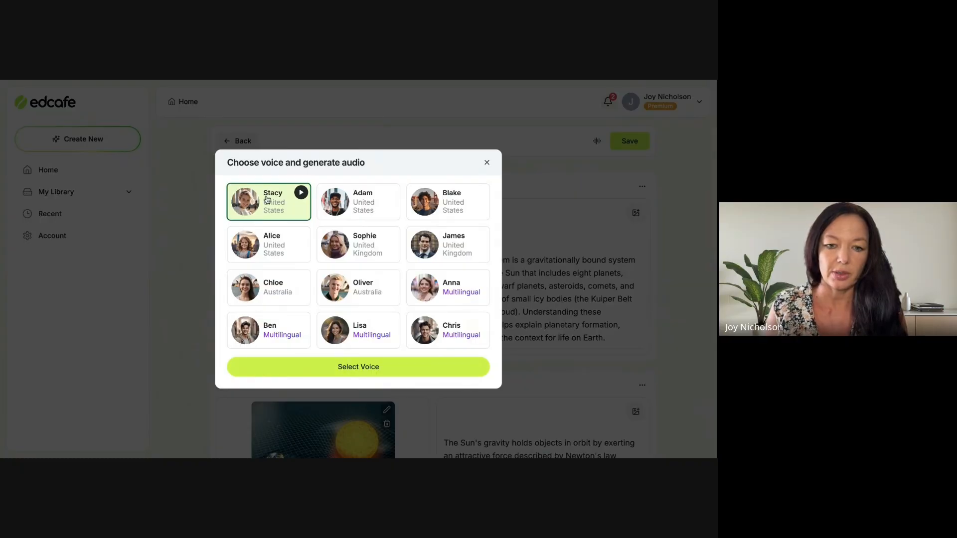
pyautogui.click(301, 193)
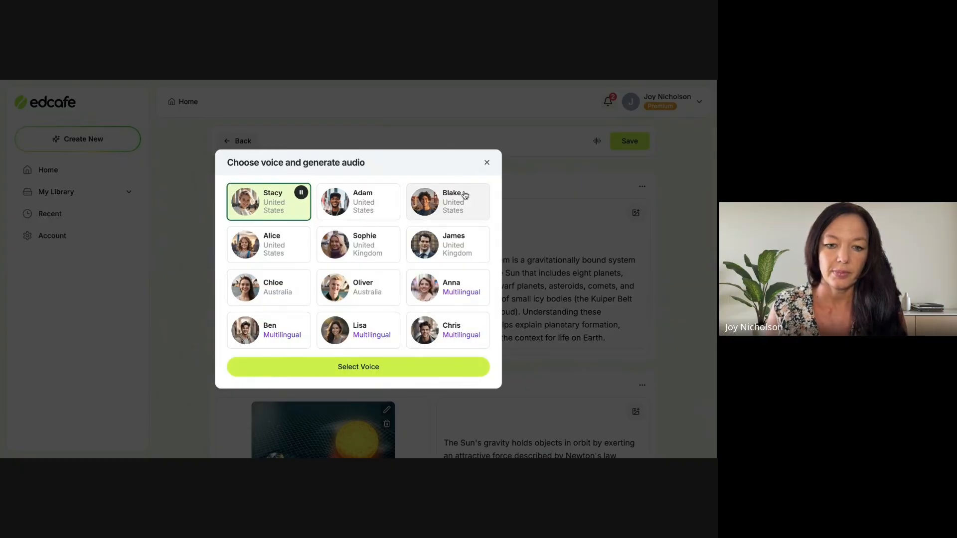
pyautogui.click(487, 163)
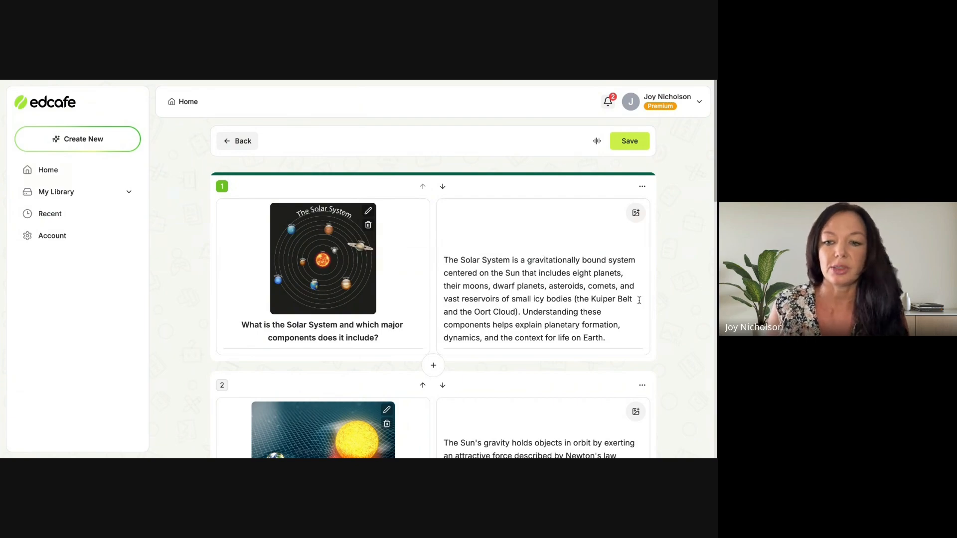
# - Save the flashcard set in My Library under the file name "Flashcards" with Public visibility
pyautogui.scroll(-7, 639, 300)
pyautogui.click(629, 149)
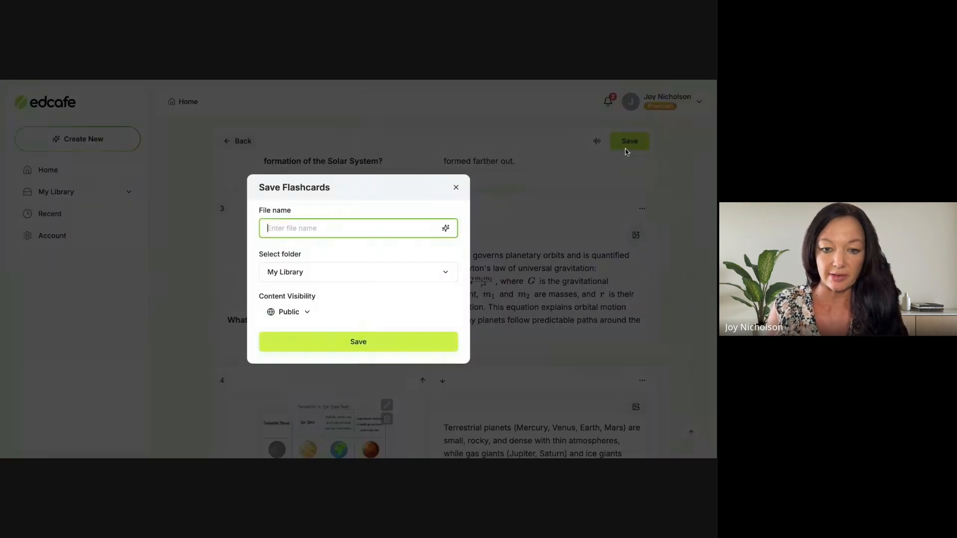
pyautogui.write('Flashcards')
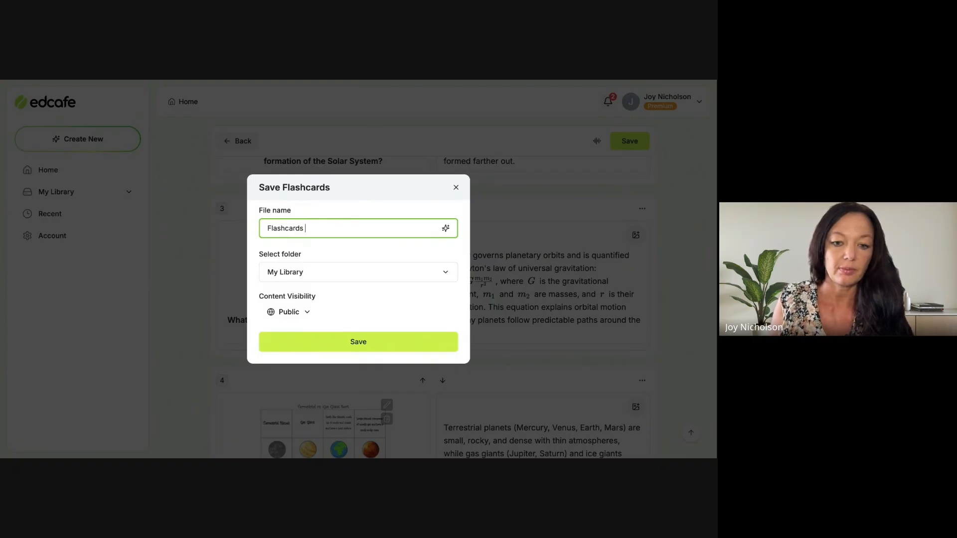
pyautogui.click(323, 342)
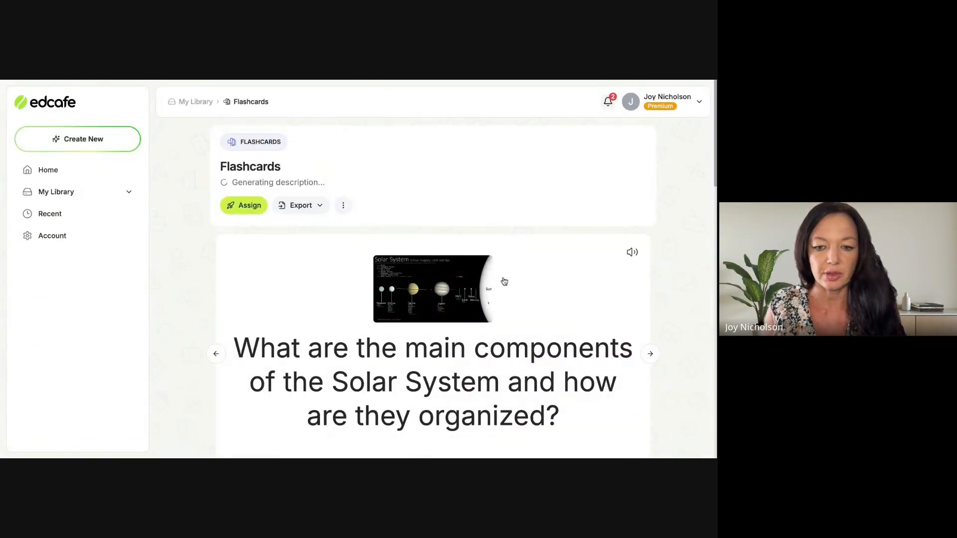
# - Show the answer side of the first saved flashcard, then play and stop its audio narration
pyautogui.scroll(-4, 562, 266)
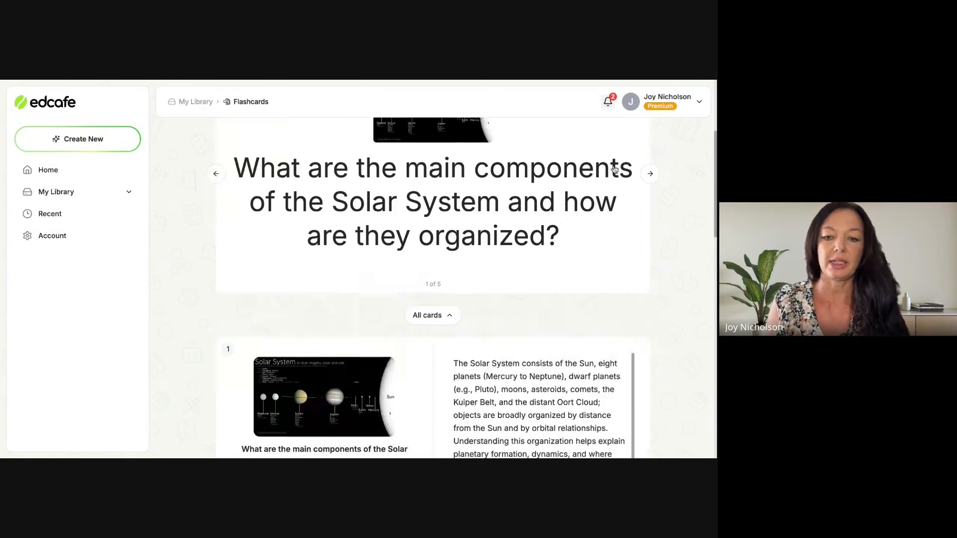
pyautogui.scroll(4, 614, 171)
pyautogui.click(632, 254)
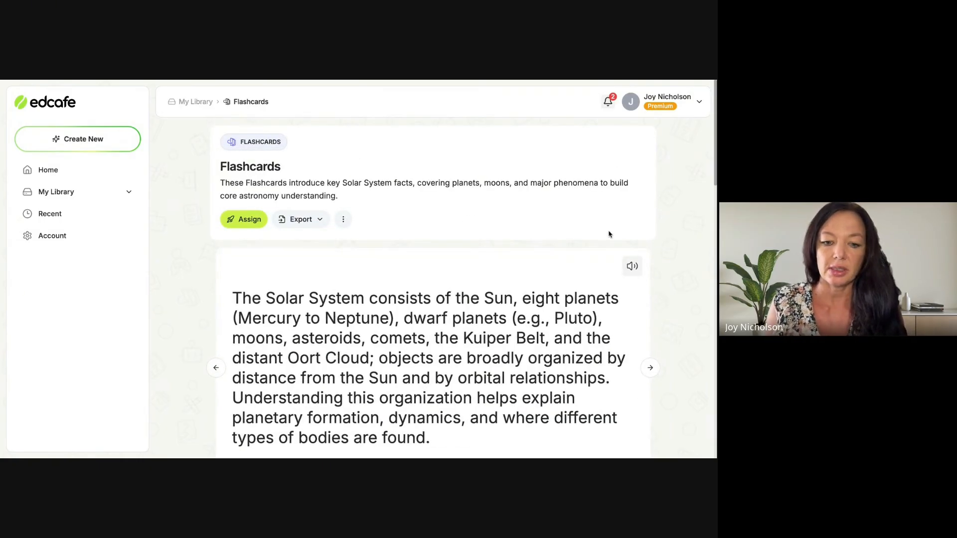
pyautogui.scroll(-1, 607, 234)
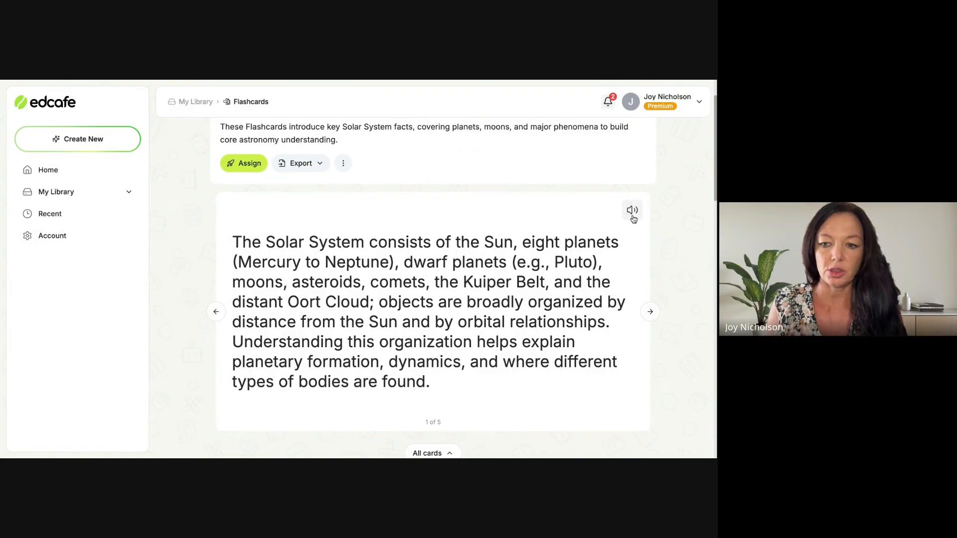
pyautogui.scroll(-2, 508, 232)
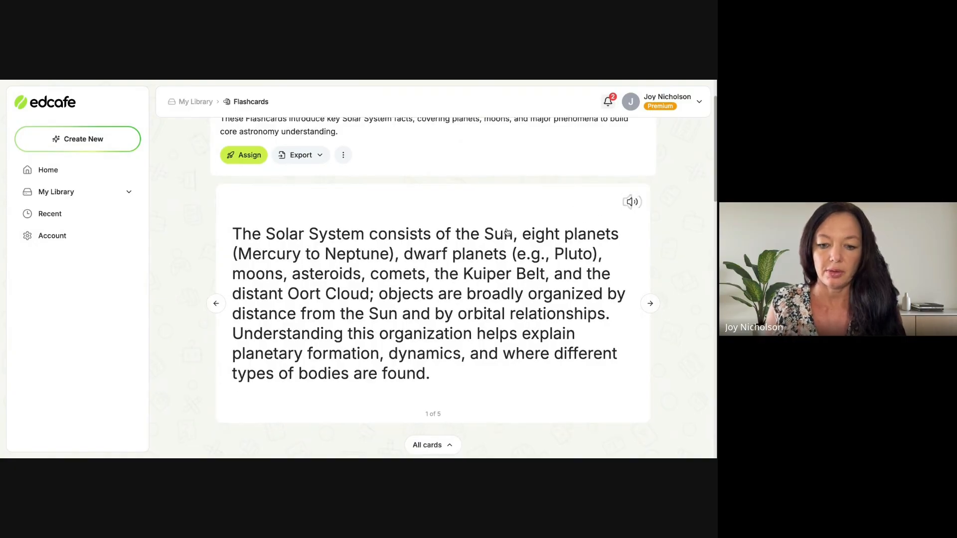
pyautogui.scroll(2, 508, 232)
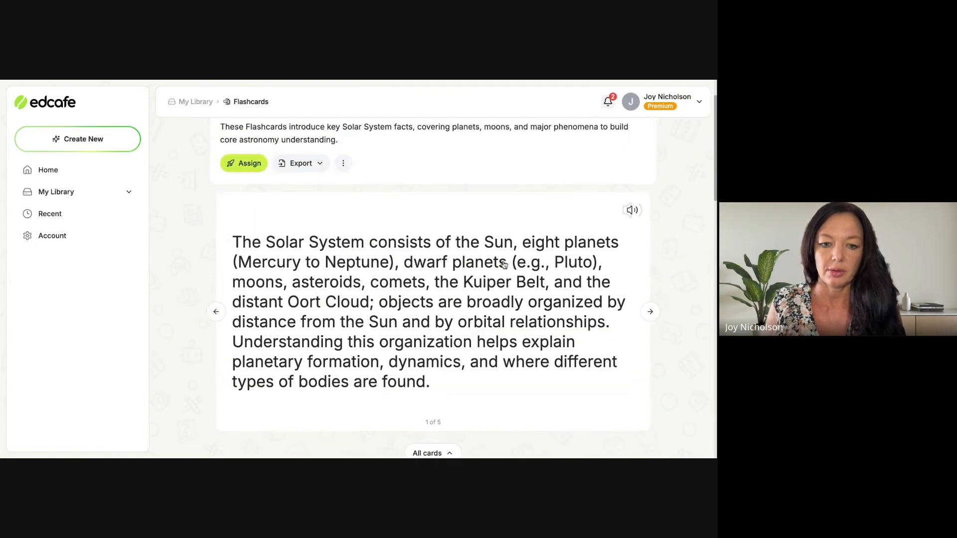
pyautogui.click(628, 214)
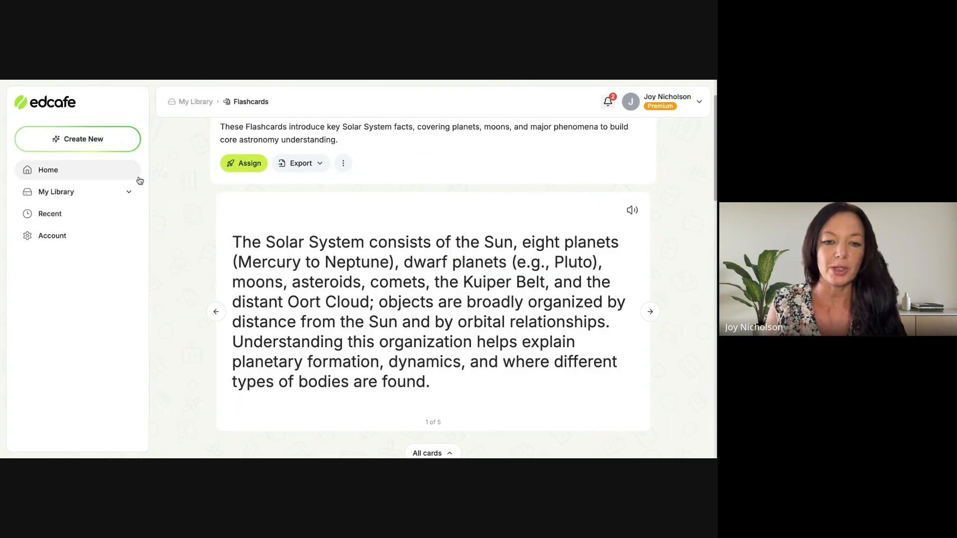
# - View the assign, export and management options of the saved flashcard set and close them without choosing any
pyautogui.scroll(1, 337, 220)
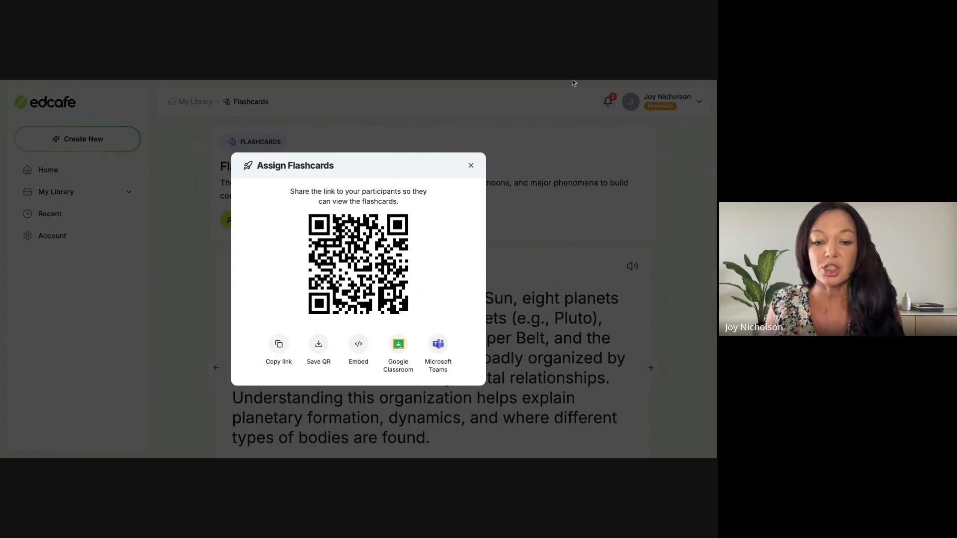
pyautogui.click(470, 165)
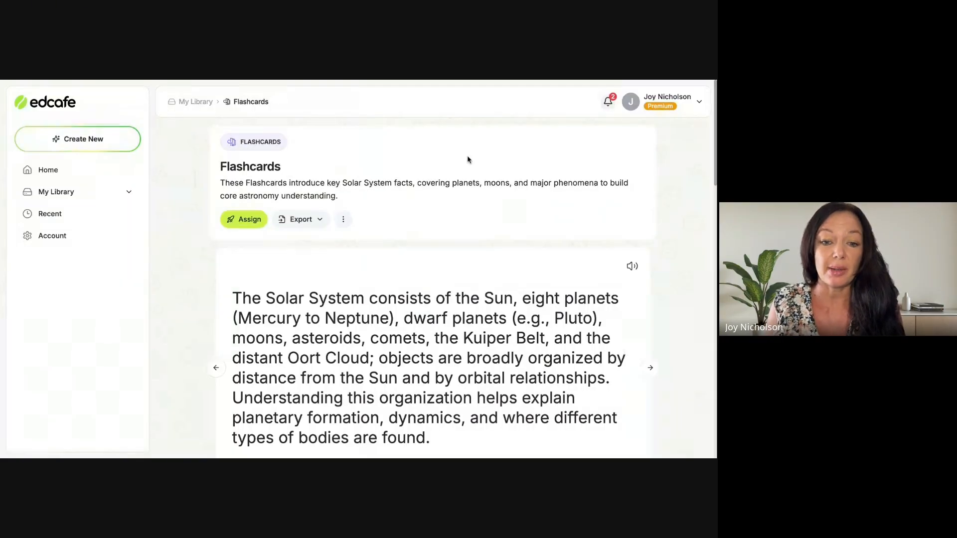
pyautogui.click(308, 226)
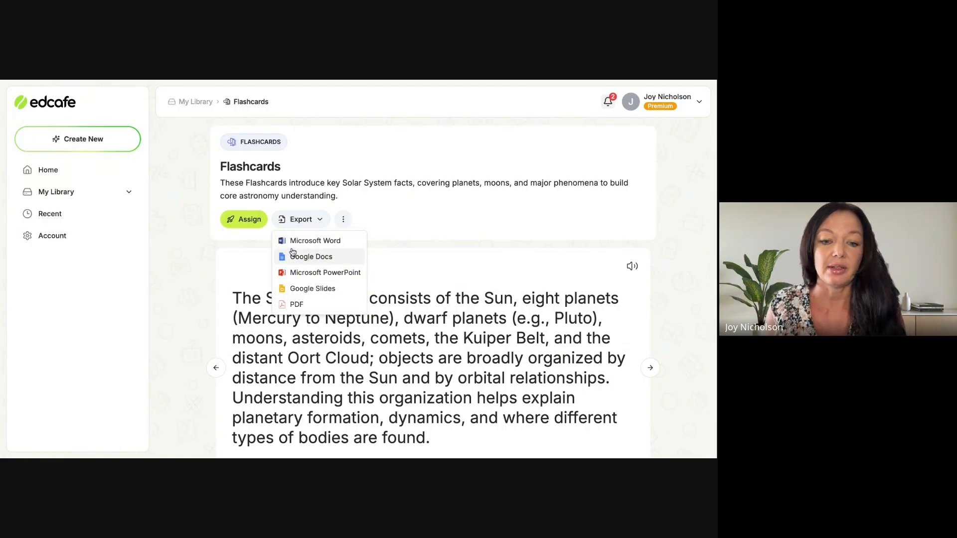
pyautogui.click(343, 222)
pyautogui.click(347, 224)
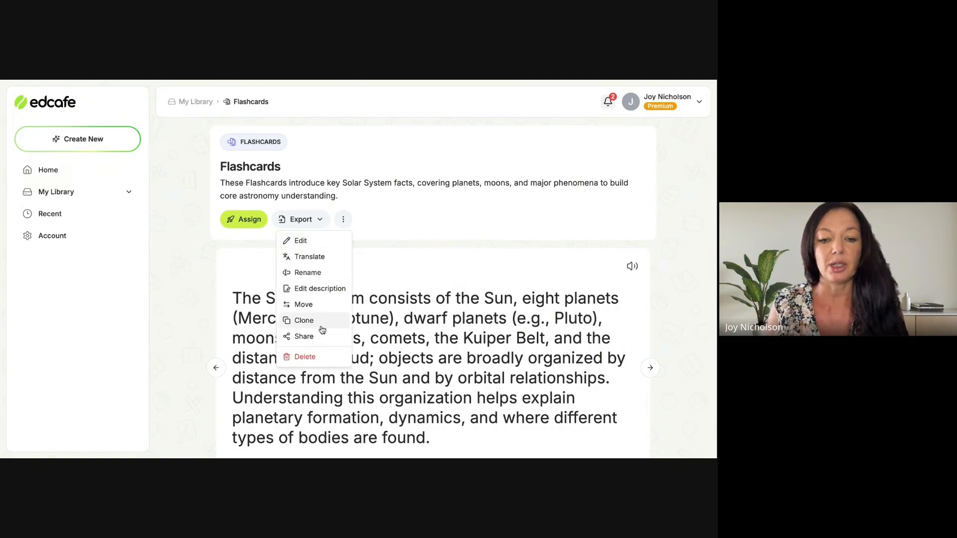
pyautogui.click(427, 241)
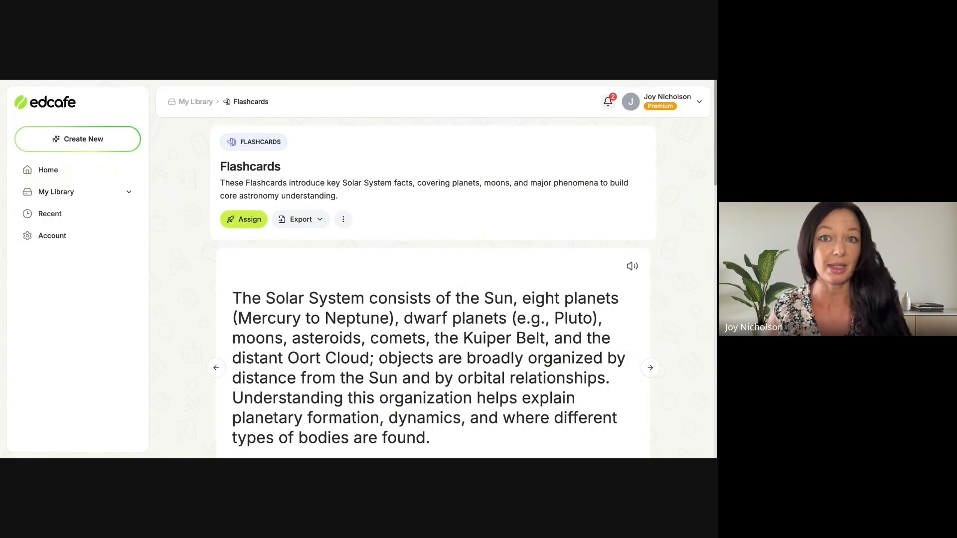
# - Look through the full list of cards in the saved flashcard set
pyautogui.scroll(-20, 403, 251)
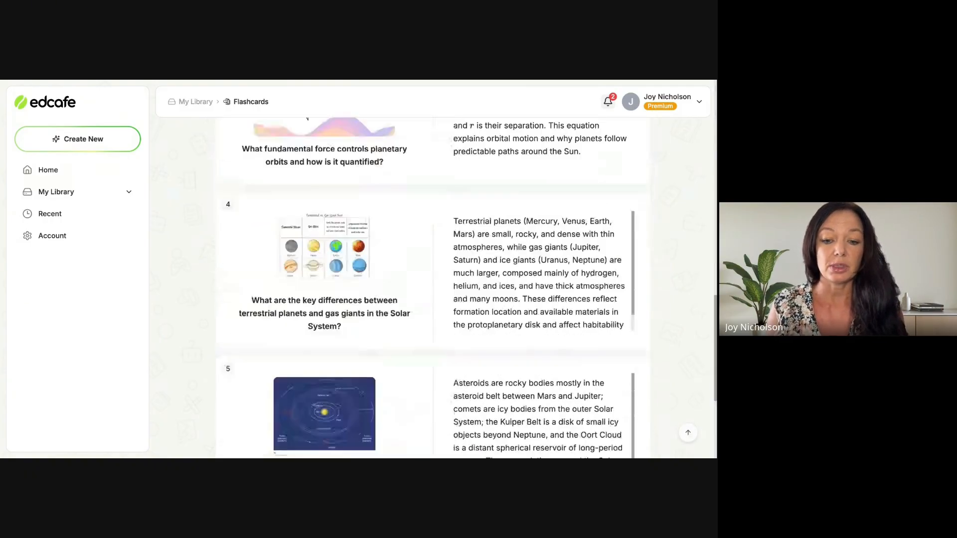